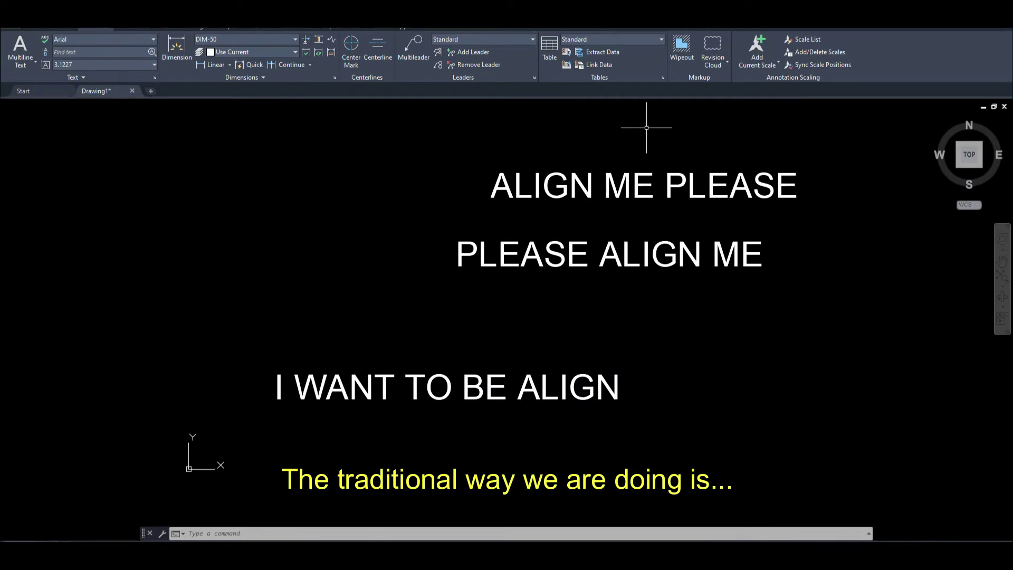
- Draw a vertical reference line to the left of the three text lines
{"action": "type", "text": "l"}
{"action": "key", "text": "Return"}
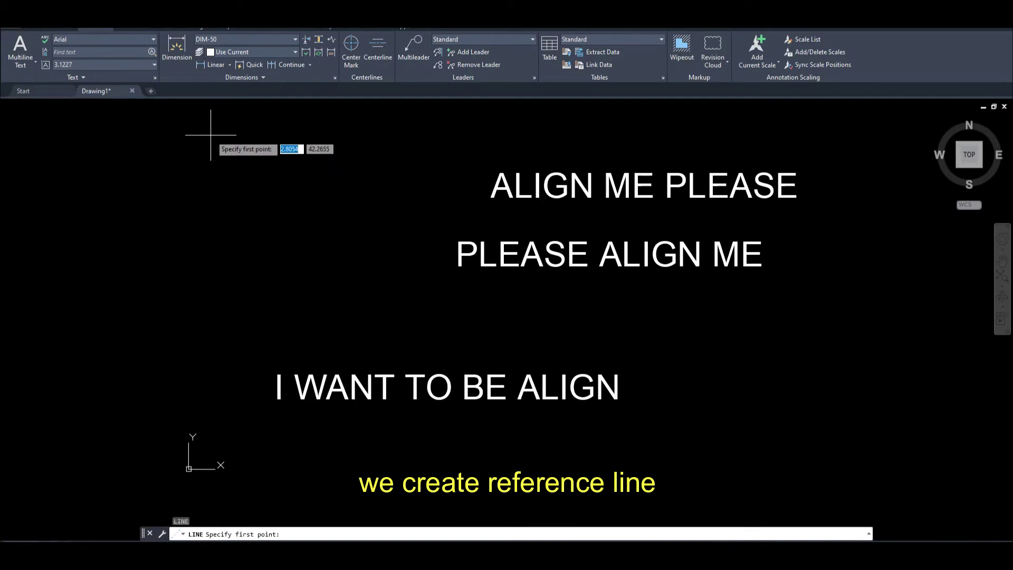
{"action": "left_click", "coordinate": [213, 124]}
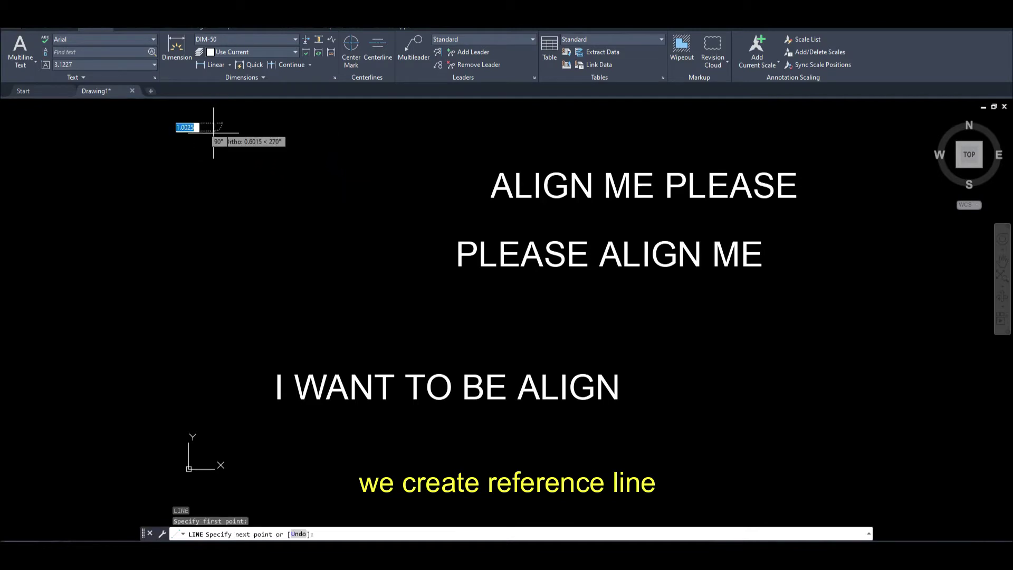
{"action": "left_click", "coordinate": [216, 414]}
{"action": "key", "text": "Return"}
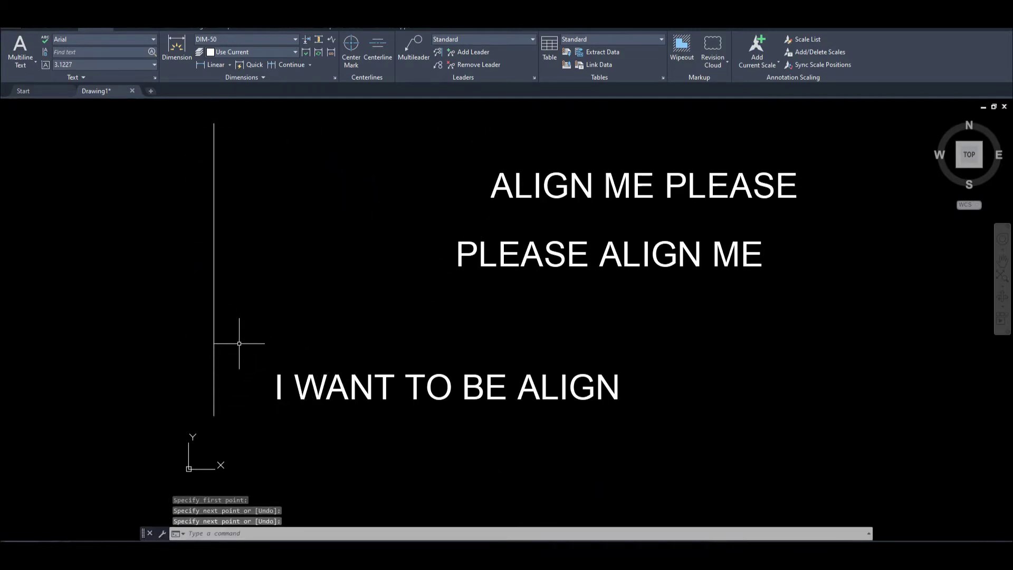
- Move ALIGN ME PLEASE so its left insertion point sits on the reference line
{"action": "type", "text": "m"}
{"action": "key", "text": "Return"}
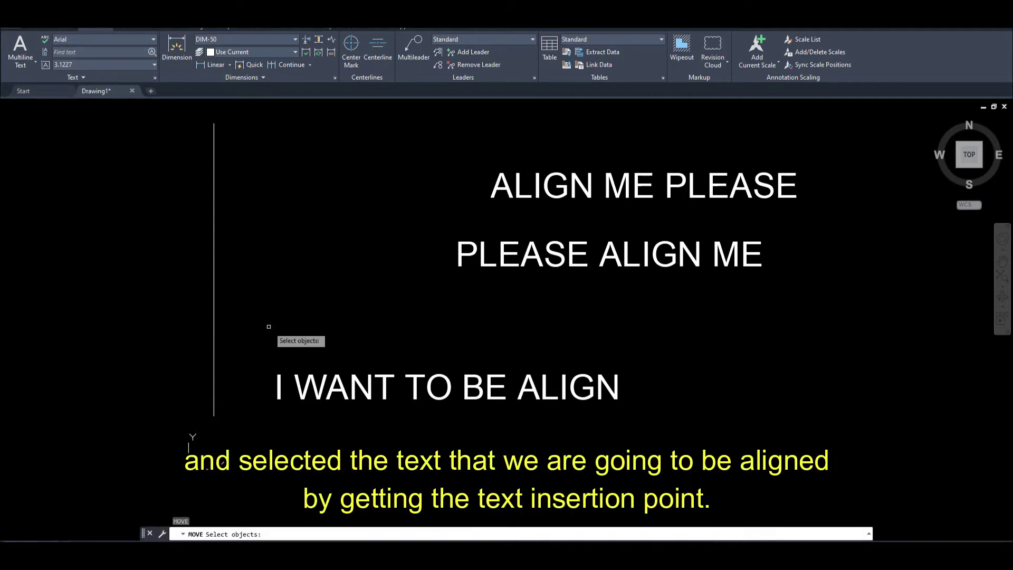
{"action": "left_click", "coordinate": [496, 182]}
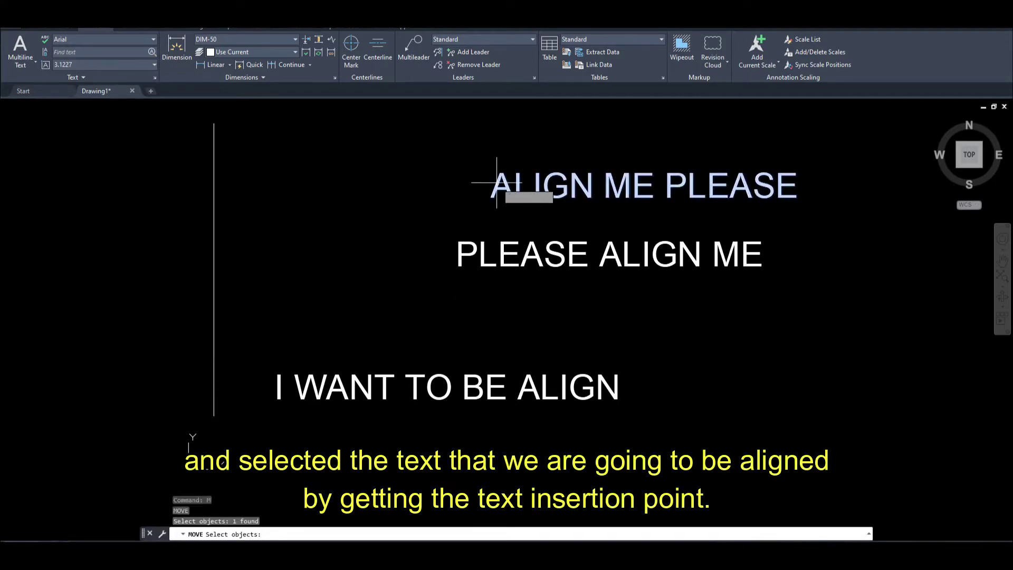
{"action": "key", "text": "Return"}
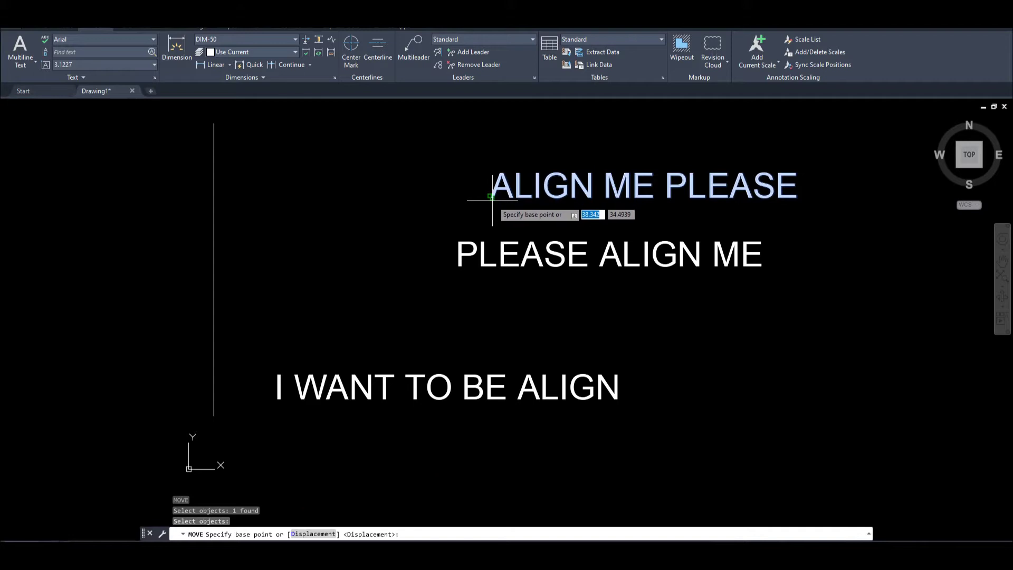
{"action": "left_click", "coordinate": [490, 198]}
{"action": "left_click", "coordinate": [215, 196]}
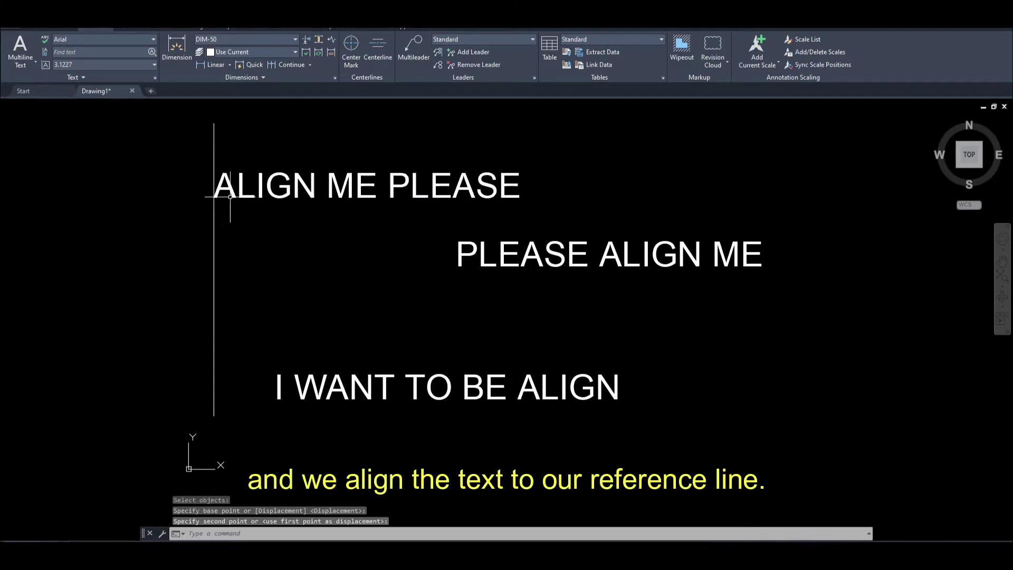
- Move PLEASE ALIGN ME so its left insertion point sits on the reference line
{"action": "key", "text": "Return"}
{"action": "left_click", "coordinate": [490, 270]}
{"action": "key", "text": "Return"}
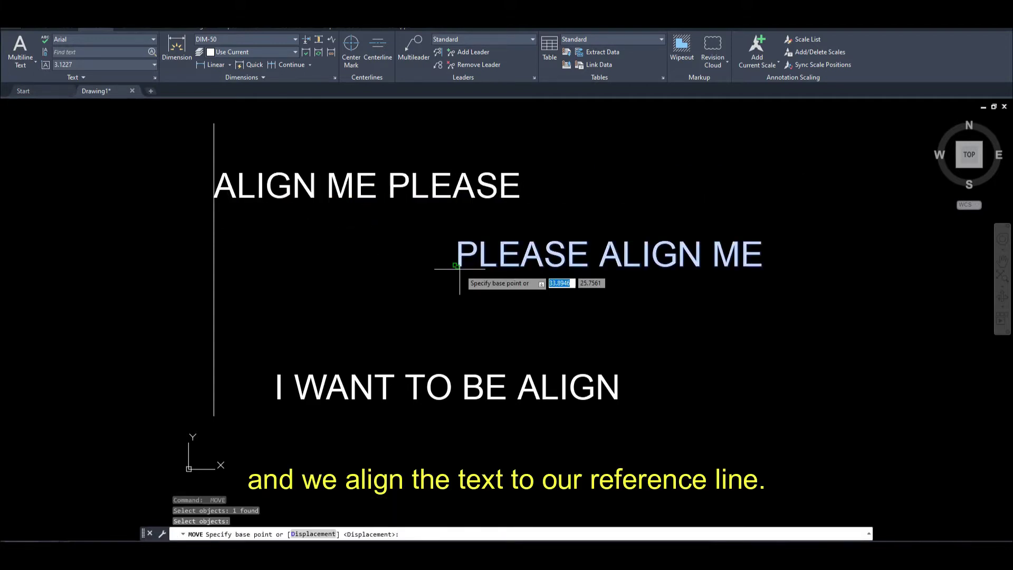
{"action": "left_click", "coordinate": [456, 266]}
{"action": "left_click", "coordinate": [213, 266]}
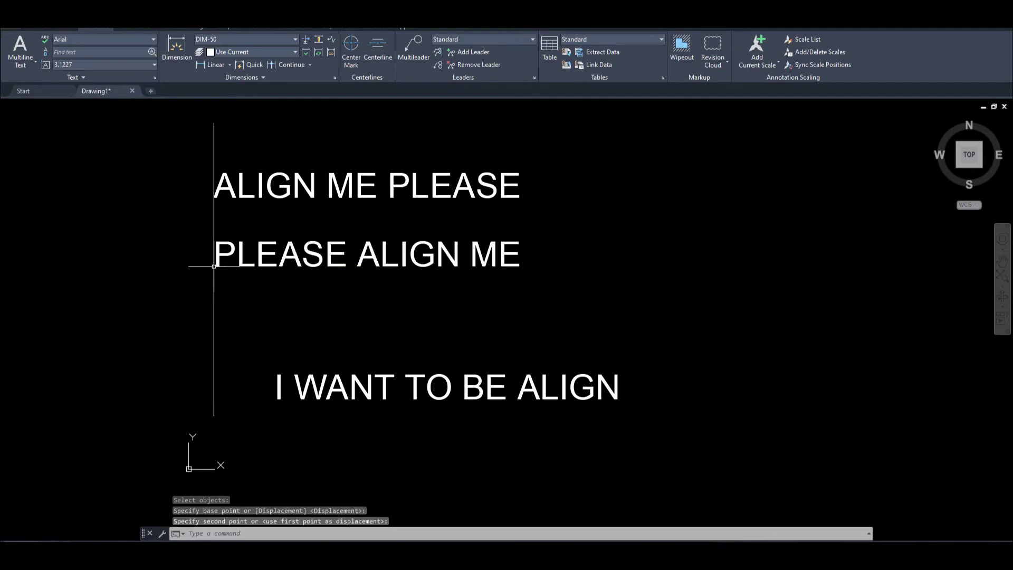
- Move I WANT TO BE ALIGN so its left insertion point sits on the reference line
{"action": "key", "text": "Return"}
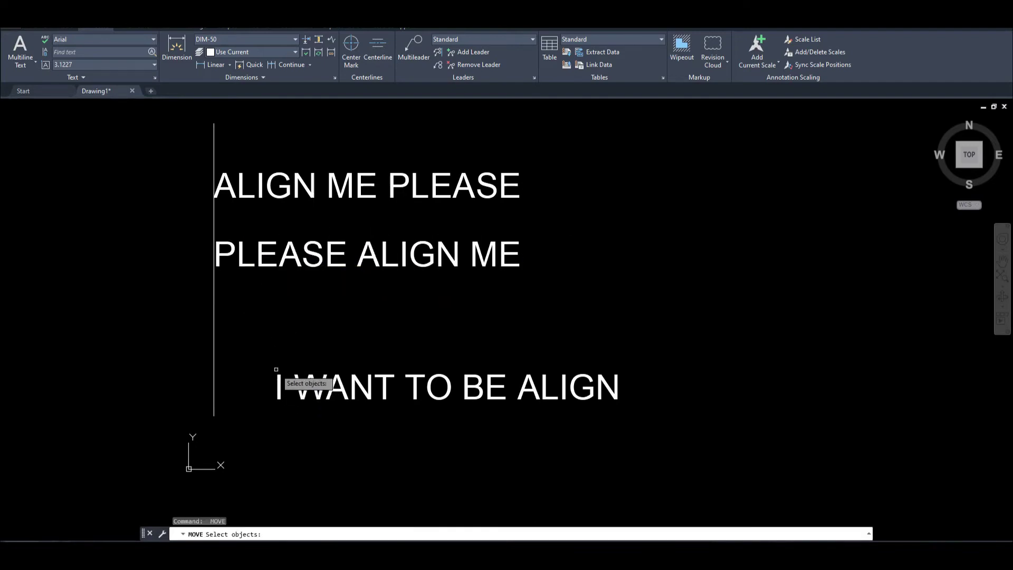
{"action": "left_click", "coordinate": [279, 384]}
{"action": "key", "text": "Return"}
{"action": "left_click", "coordinate": [278, 390]}
{"action": "left_click", "coordinate": [214, 398]}
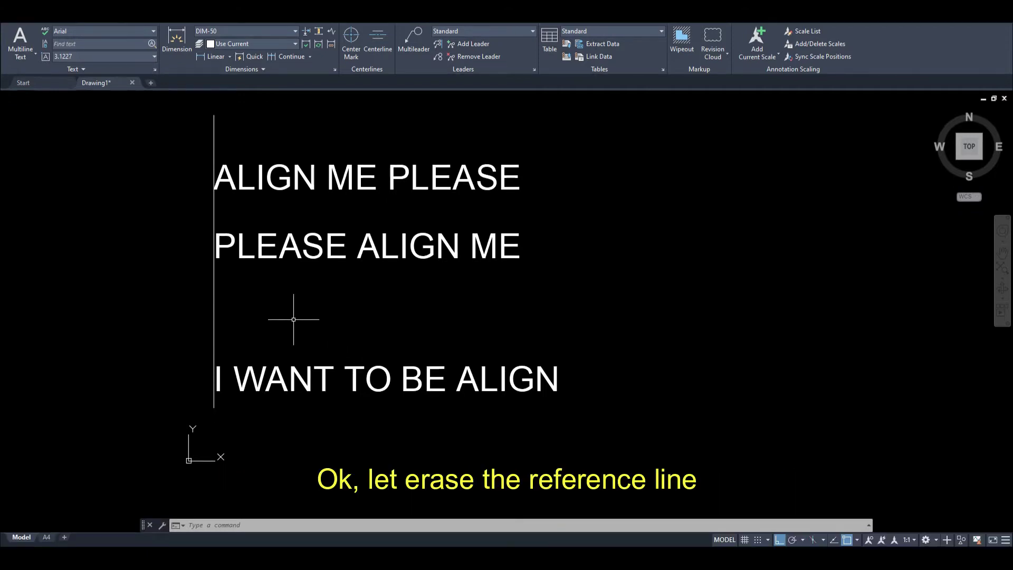
- Erase the vertical reference line
{"action": "left_click", "coordinate": [242, 302]}
{"action": "left_click", "coordinate": [198, 290]}
{"action": "key", "text": "Delete"}
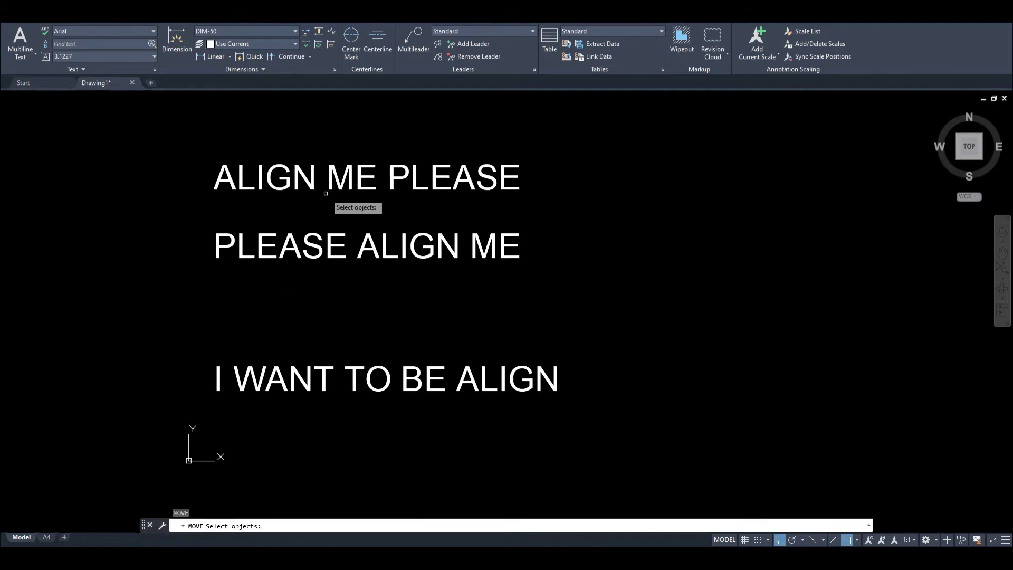
- Shift ALIGN ME PLEASE and PLEASE ALIGN ME to the right by different amounts
{"action": "left_click", "coordinate": [359, 180]}
{"action": "left_click_drag", "start_coordinate": [359, 179], "coordinate": [309, 115]}
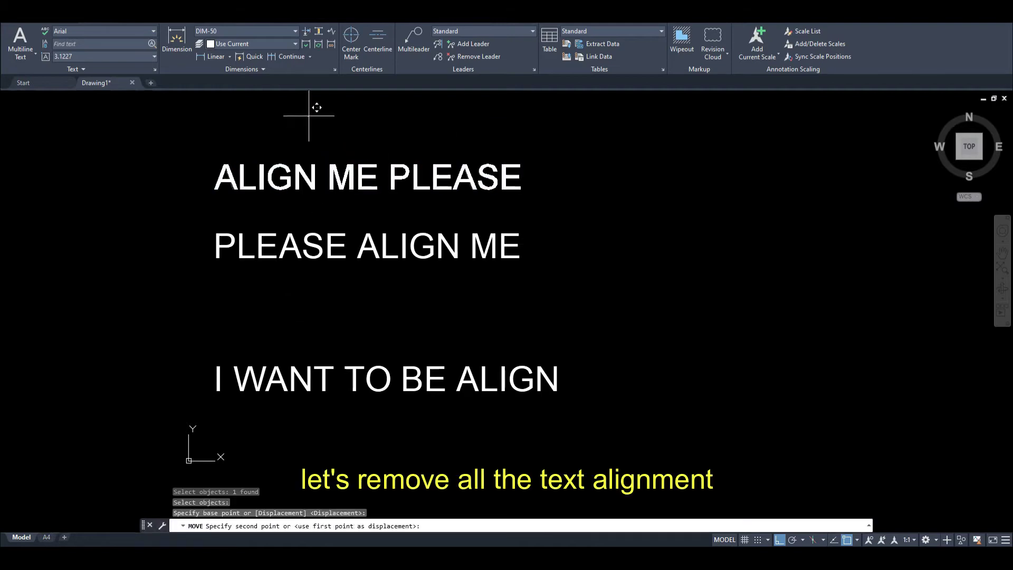
{"action": "left_click", "coordinate": [514, 127]}
{"action": "key", "text": "space"}
{"action": "left_click", "coordinate": [485, 245]}
{"action": "key", "text": "Return"}
{"action": "left_click", "coordinate": [426, 218]}
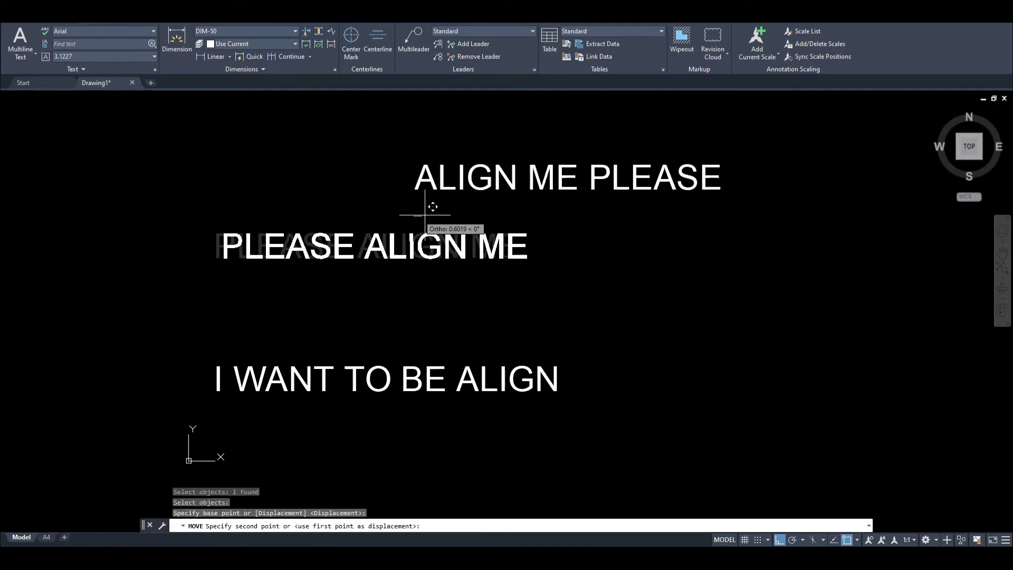
{"action": "left_click", "coordinate": [572, 221]}
- Shift I WANT TO BE ALIGN to the right, leaving all three lines staggered
{"action": "key", "text": "space"}
{"action": "left_click", "coordinate": [430, 368]}
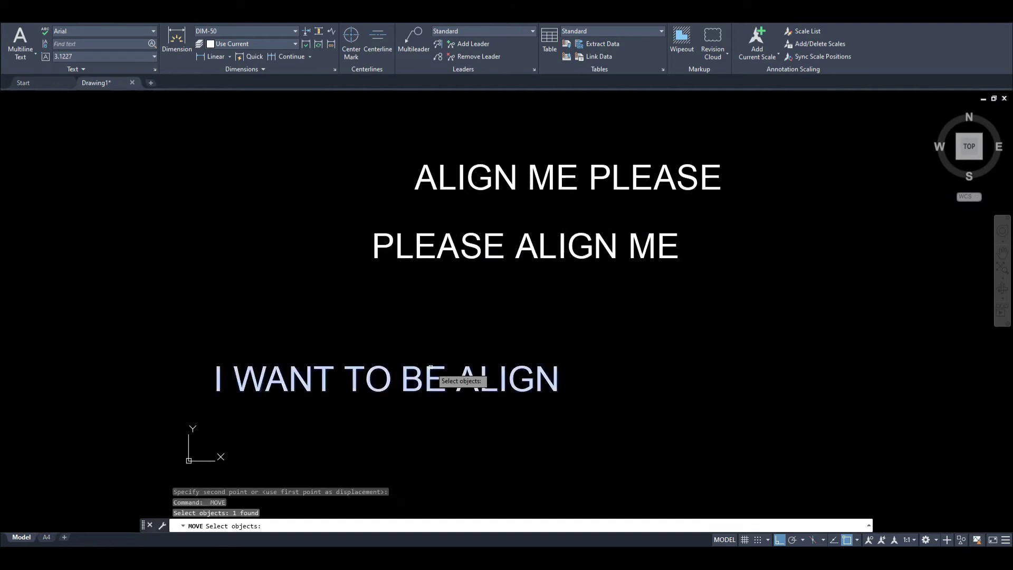
{"action": "key", "text": "Return"}
{"action": "left_click", "coordinate": [422, 334]}
{"action": "left_click", "coordinate": [519, 329]}
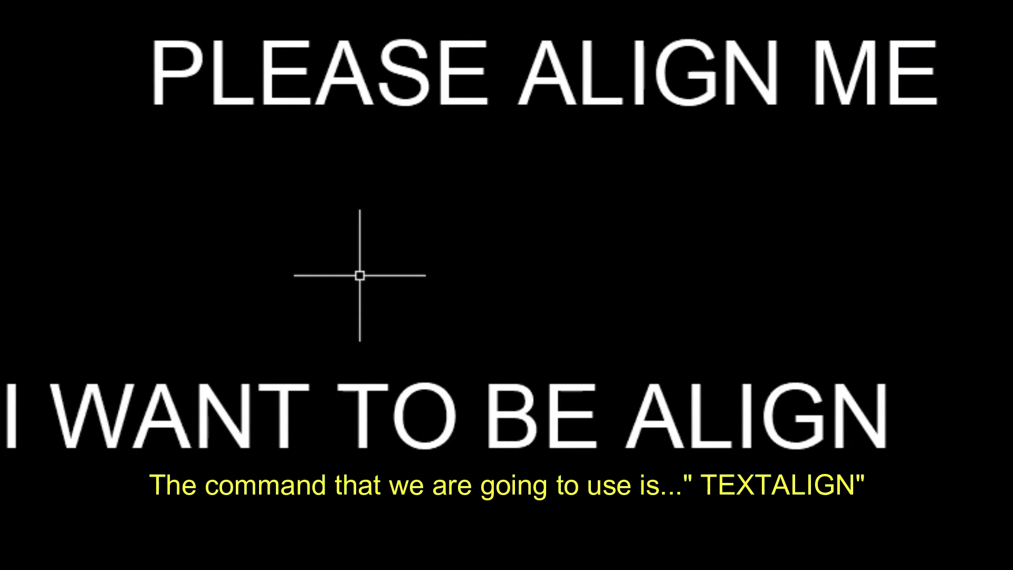
- Start TEXTALIGN on ALIGN ME PLEASE and PLEASE ALIGN ME, changing alignment from MC to Left
{"action": "type", "text": "TEXTA"}
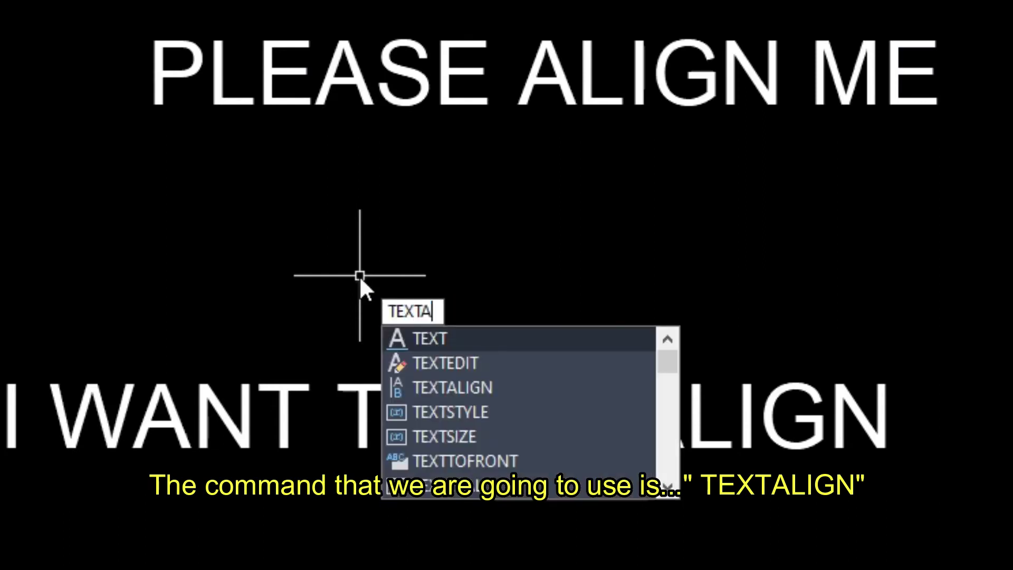
{"action": "type", "text": "LIGN"}
{"action": "left_click", "coordinate": [433, 339]}
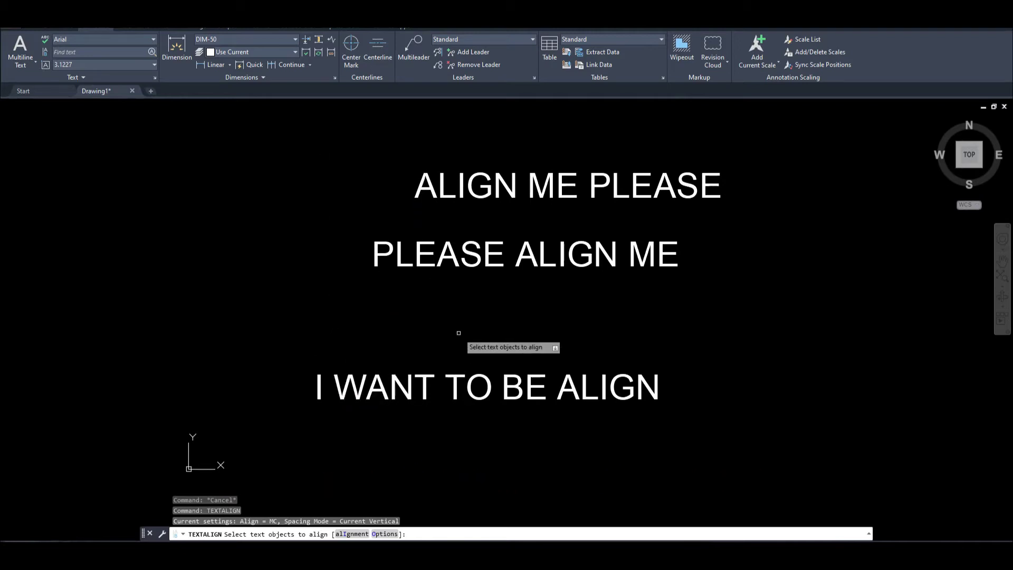
{"action": "left_click", "coordinate": [591, 199]}
{"action": "left_click", "coordinate": [522, 165]}
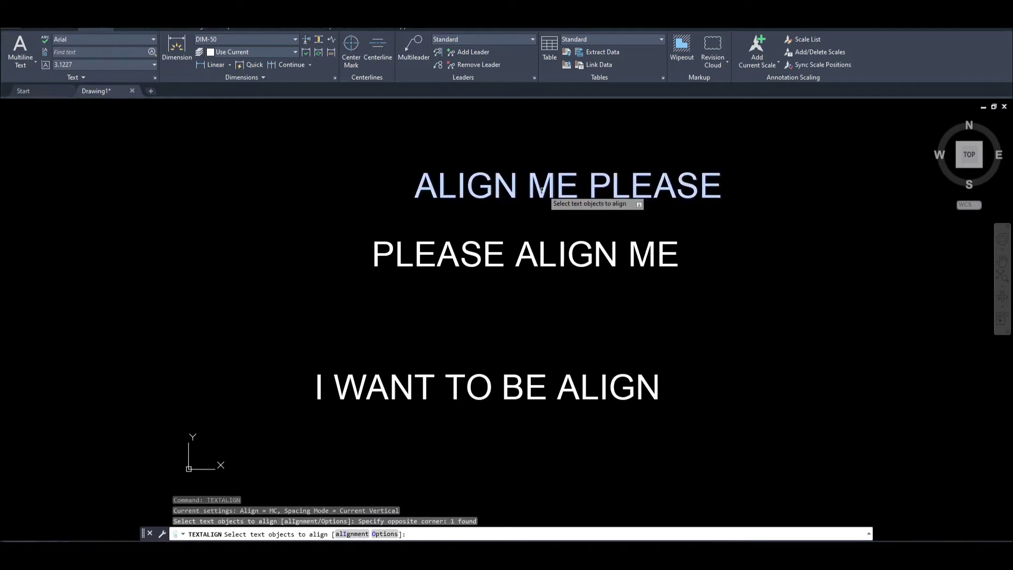
{"action": "left_click", "coordinate": [538, 259]}
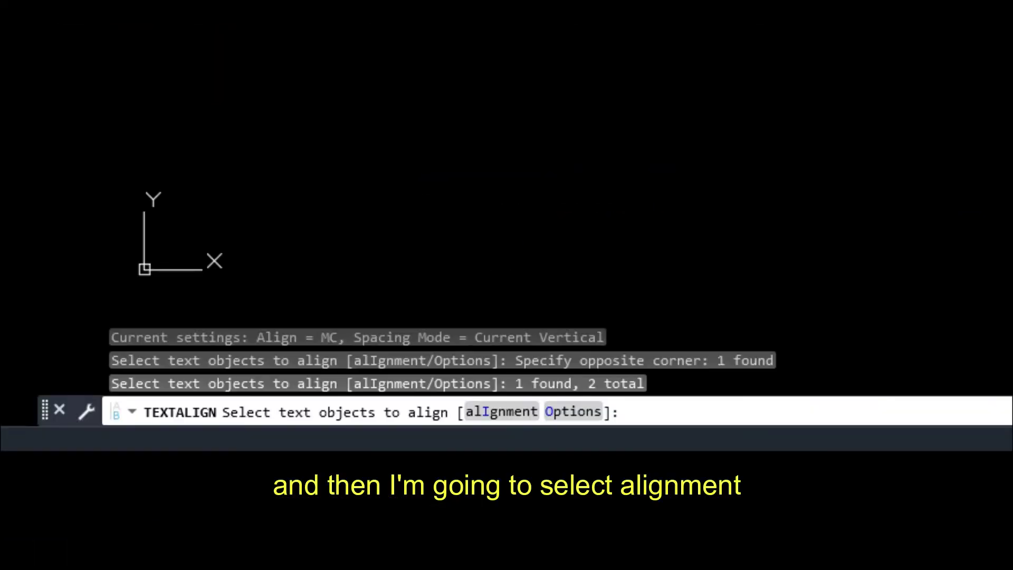
{"action": "left_click", "coordinate": [502, 418]}
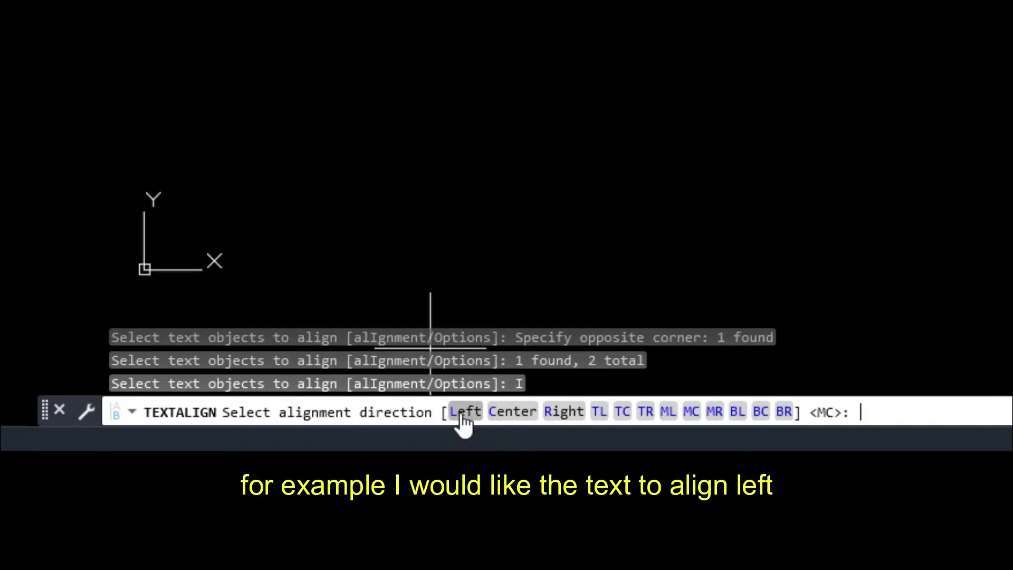
{"action": "left_click", "coordinate": [464, 414]}
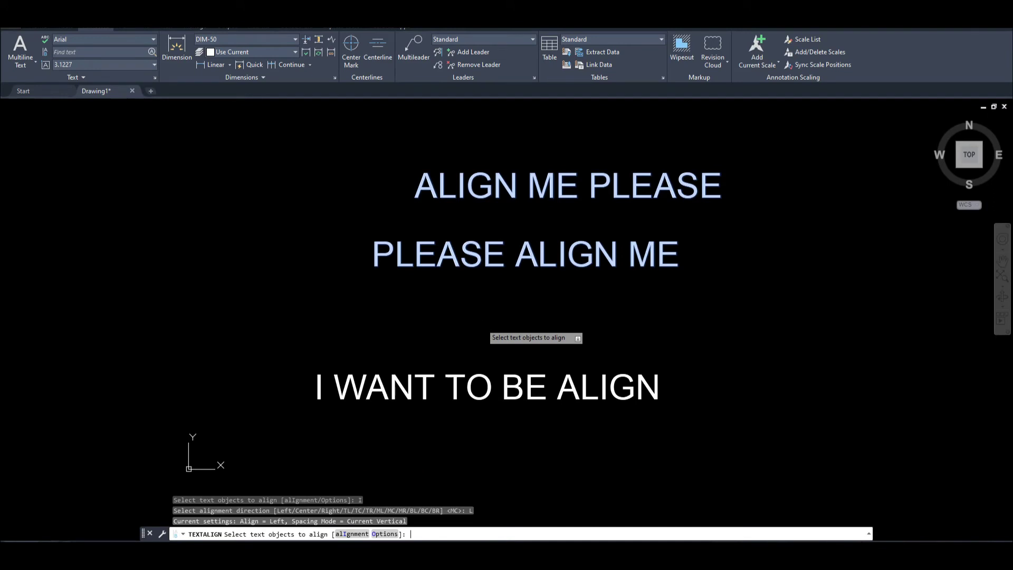
{"action": "key", "text": "Return"}
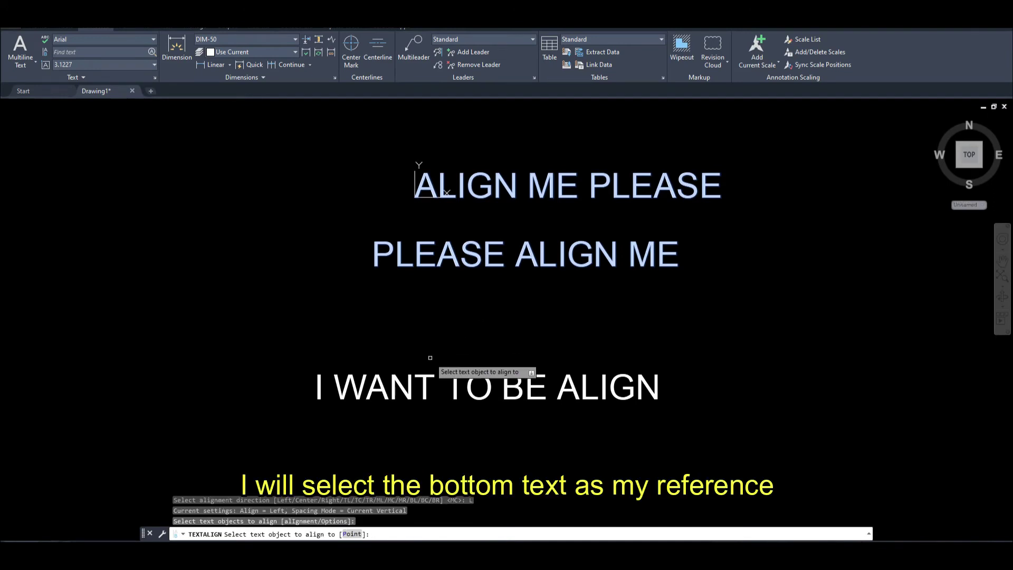
{"action": "left_click", "coordinate": [376, 389]}
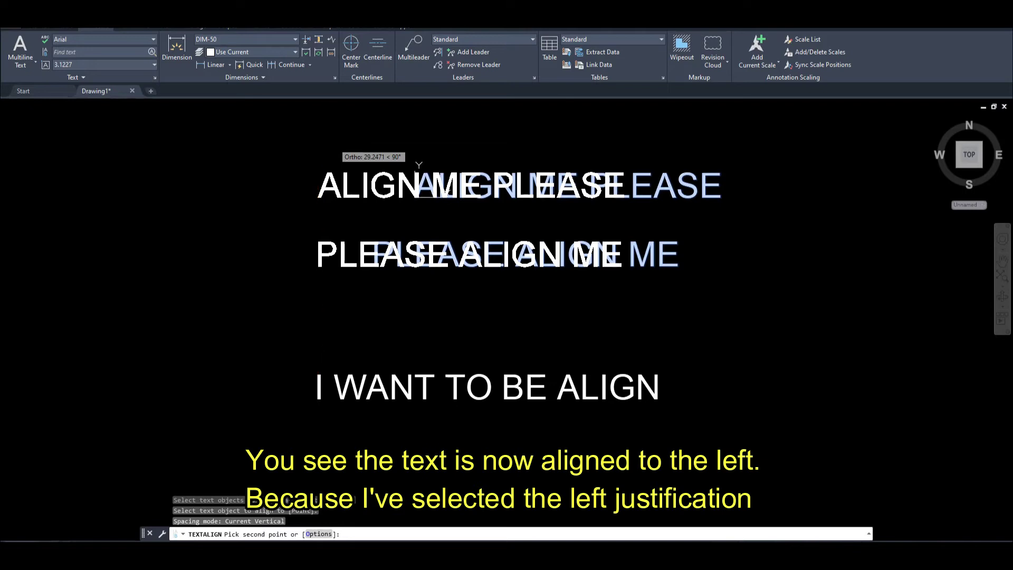
{"action": "left_click", "coordinate": [418, 166]}
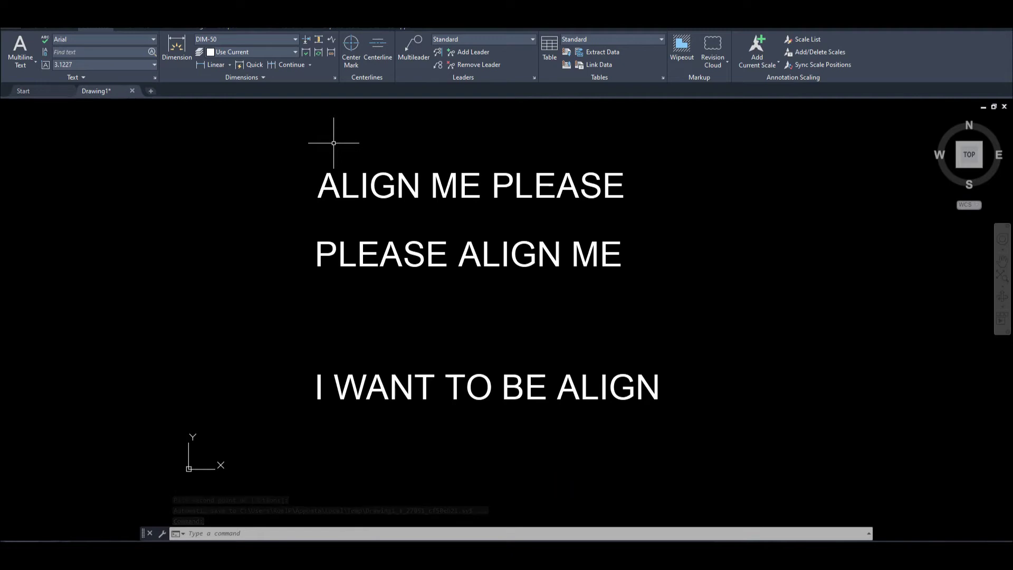
{"action": "type", "text": "u"}
{"action": "key", "text": "Return"}
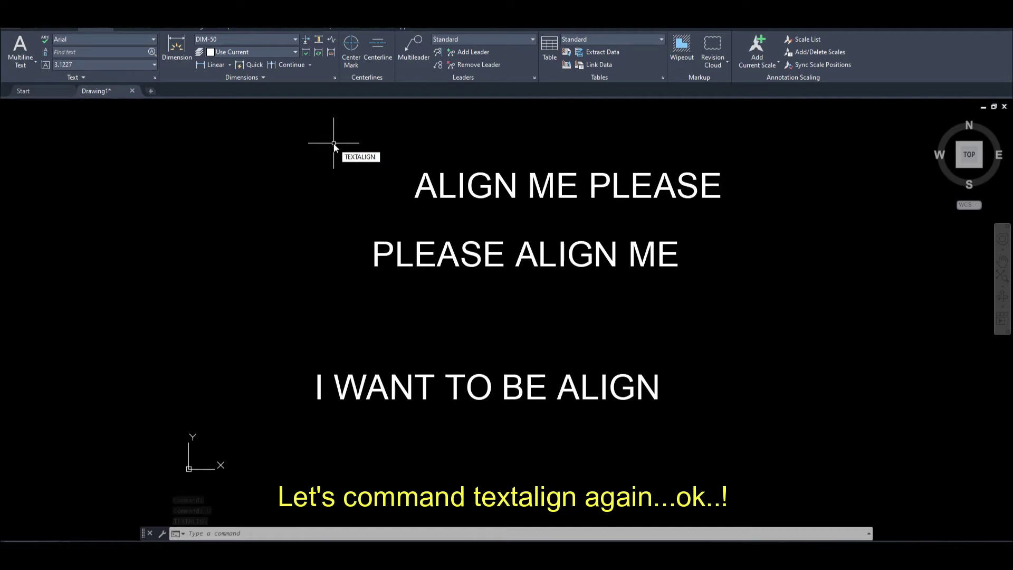
- Use TEXTALIGN with Center alignment to center the top two lines on I WANT TO BE ALIGN
{"action": "key", "text": "Return"}
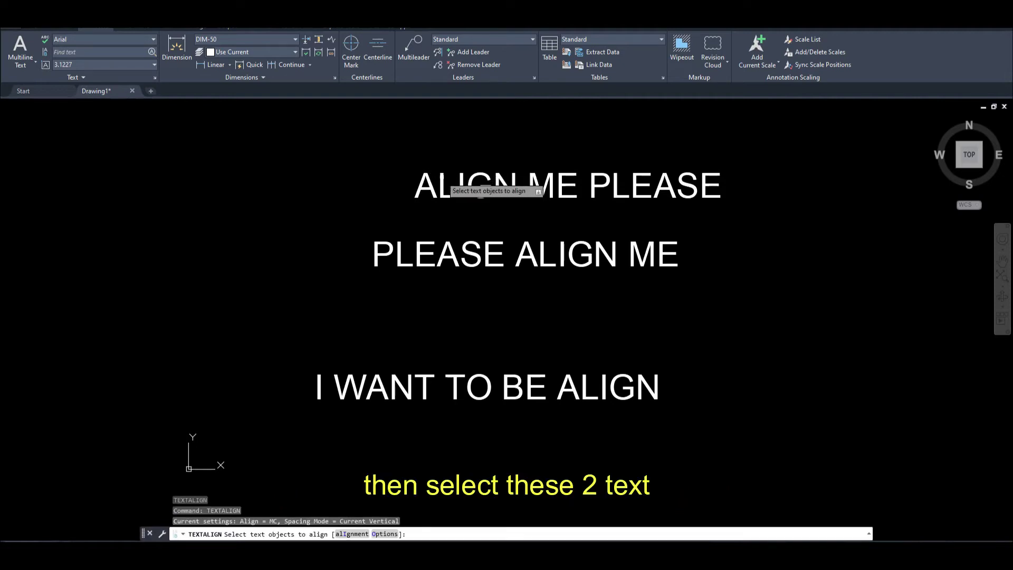
{"action": "left_click", "coordinate": [442, 182]}
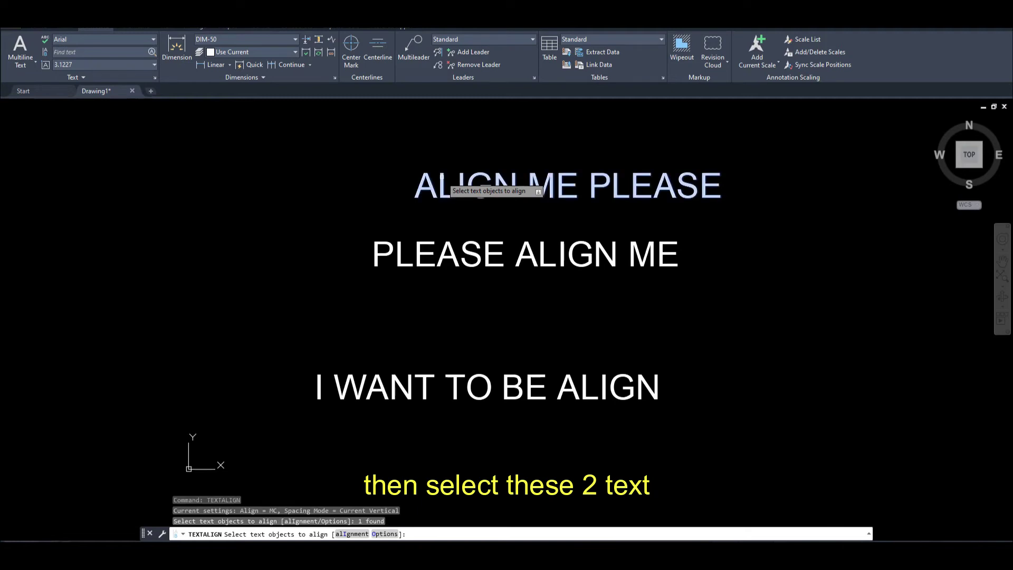
{"action": "left_click", "coordinate": [426, 245]}
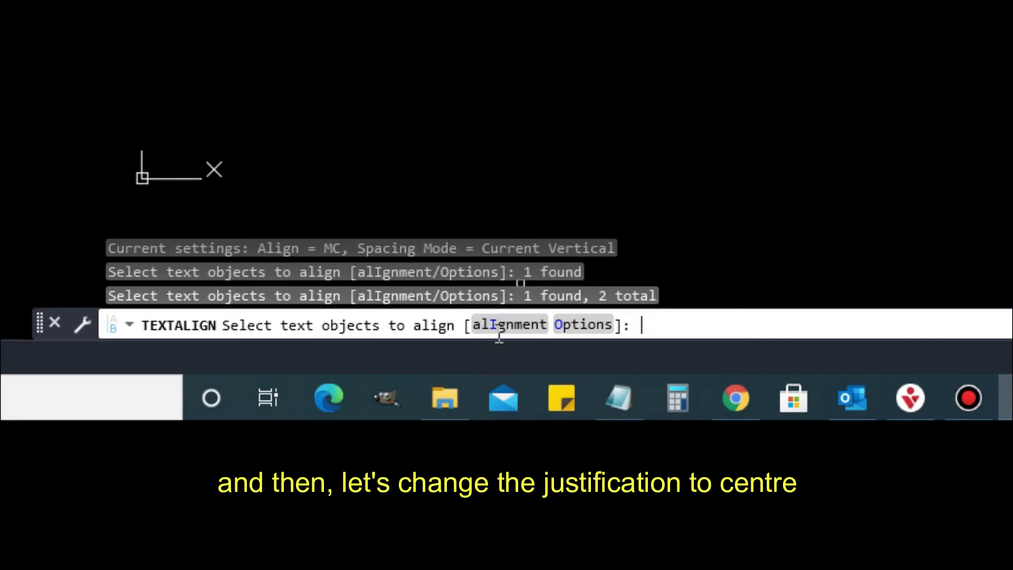
{"action": "left_click", "coordinate": [499, 326]}
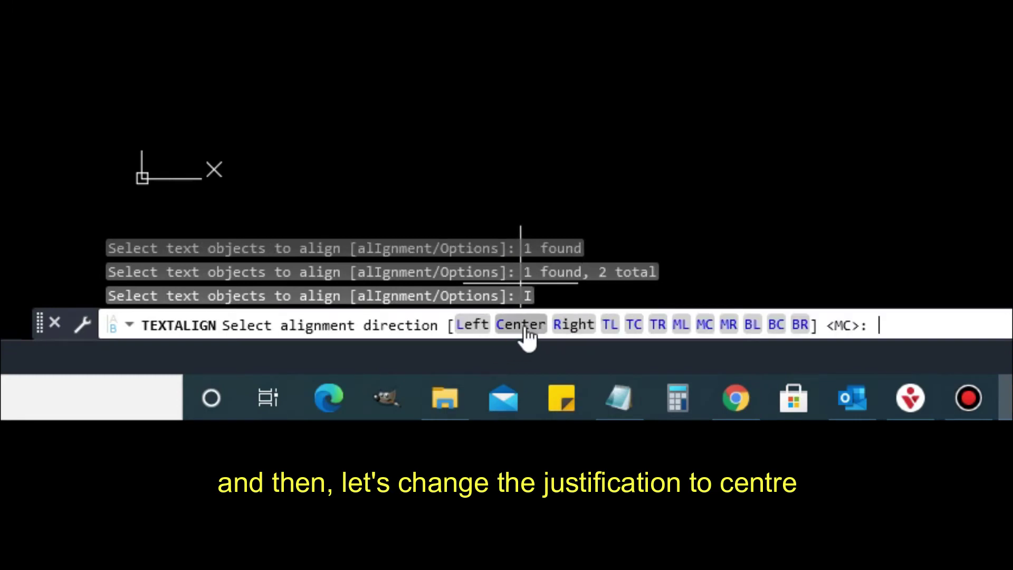
{"action": "left_click", "coordinate": [521, 324]}
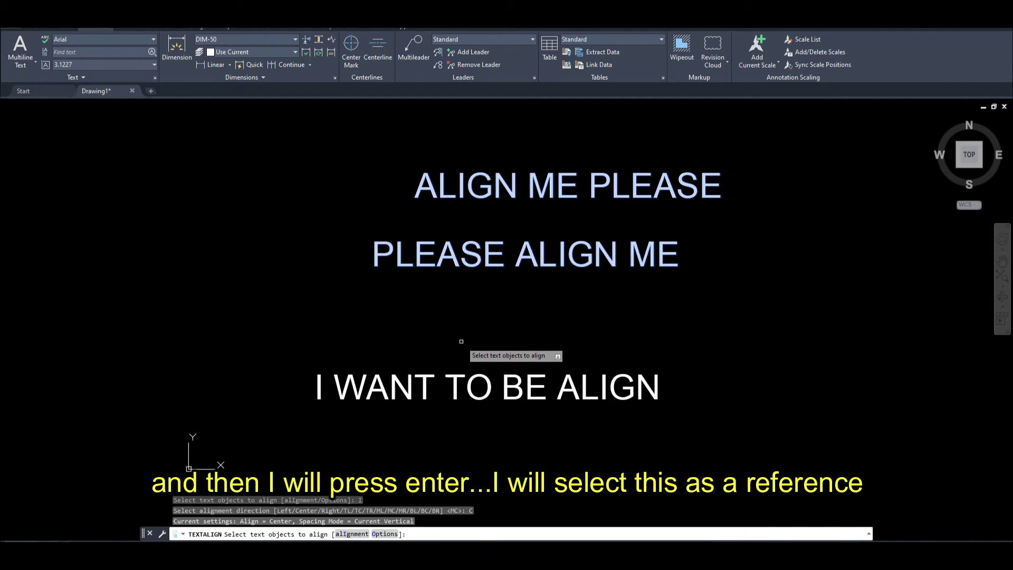
{"action": "left_click", "coordinate": [429, 377]}
{"action": "key", "text": "Return"}
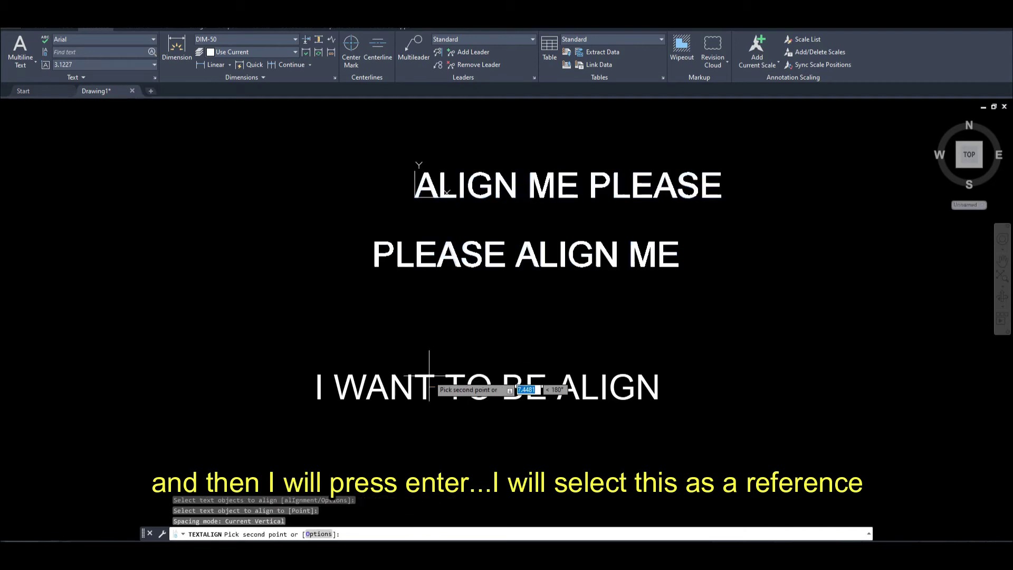
{"action": "left_click", "coordinate": [428, 377]}
{"action": "left_click", "coordinate": [479, 136]}
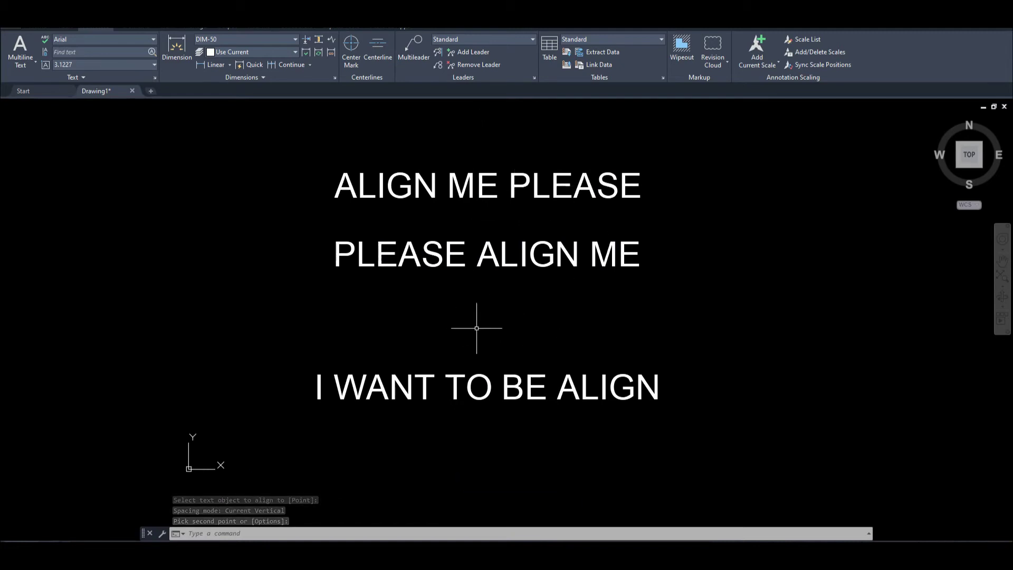
- Undo the centering and restart TEXTALIGN with Left alignment
{"action": "type", "text": "u"}
{"action": "key", "text": "Return"}
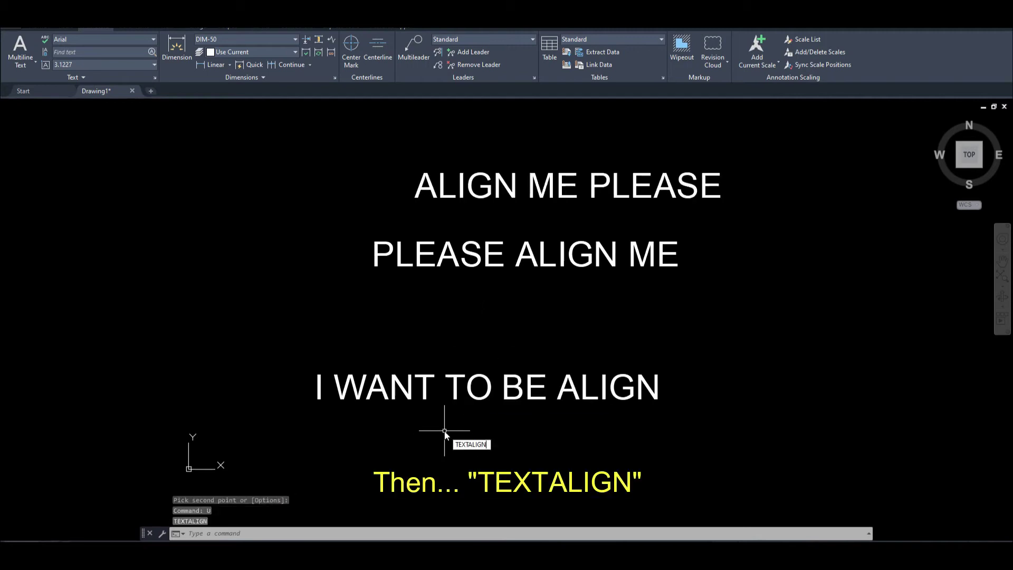
{"action": "key", "text": "Return"}
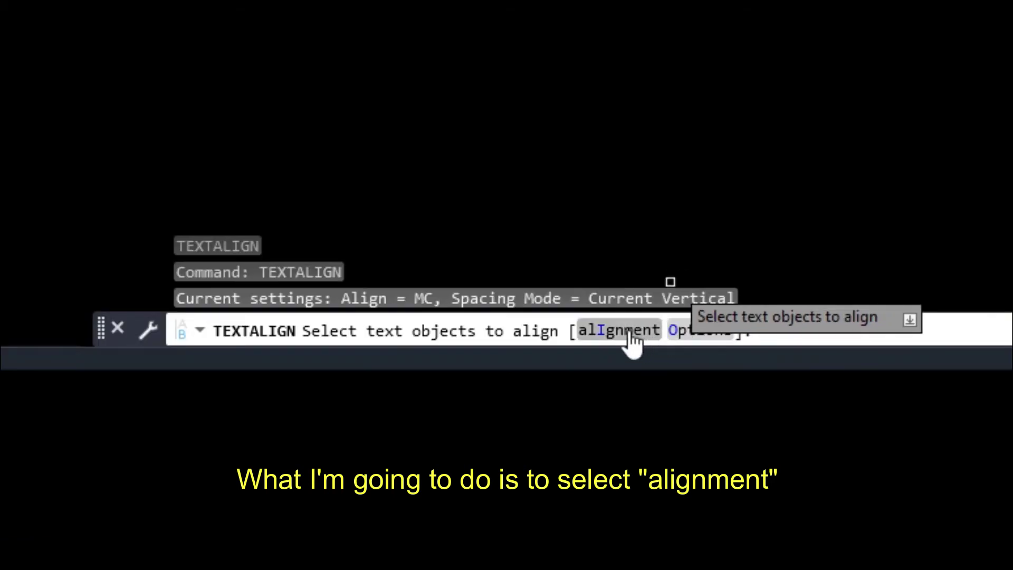
{"action": "left_click", "coordinate": [629, 333]}
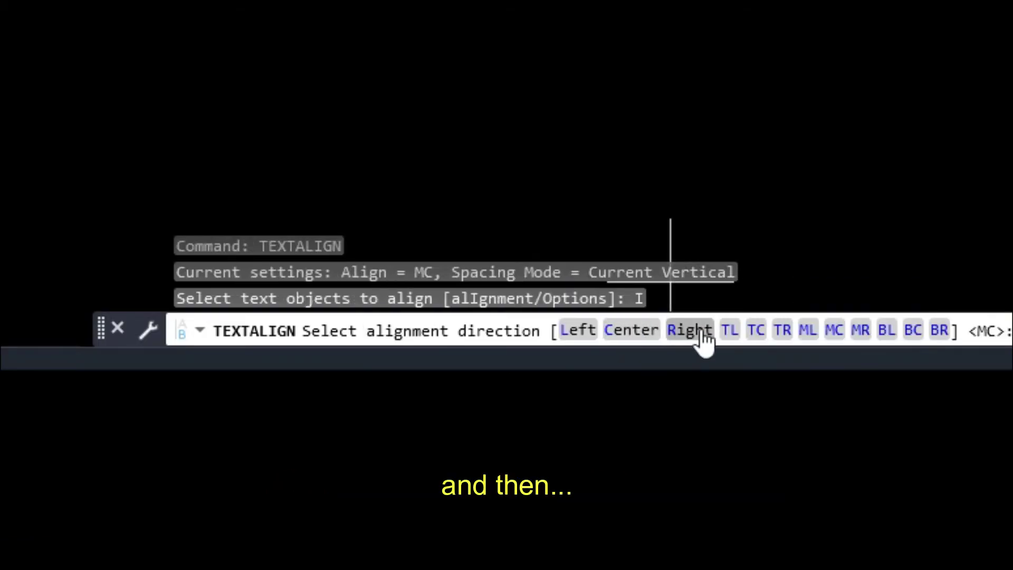
{"action": "left_click", "coordinate": [579, 331]}
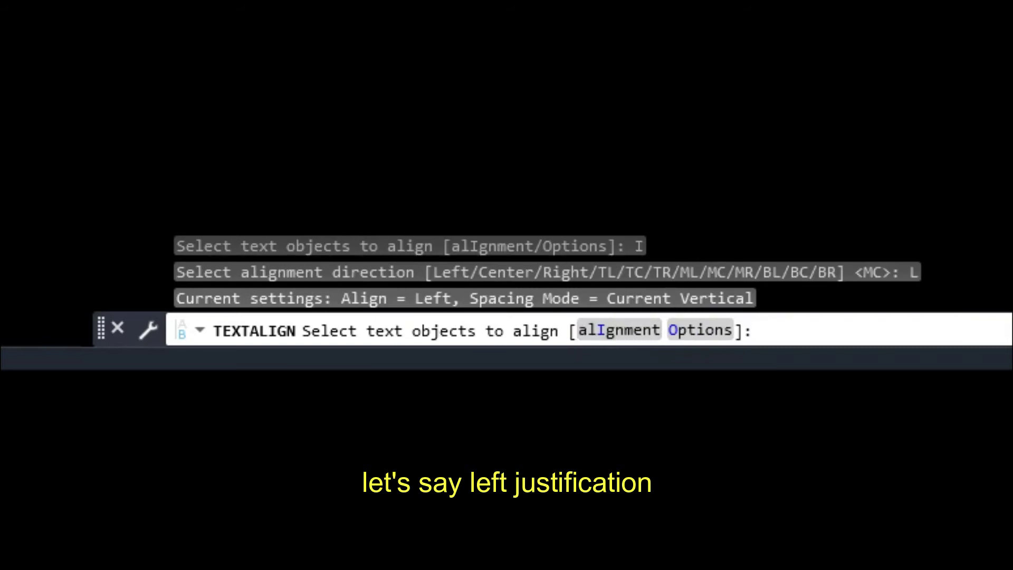
- Left-align I WANT TO BE ALIGN and PLEASE ALIGN ME under ALIGN ME PLEASE
{"action": "left_click", "coordinate": [466, 385]}
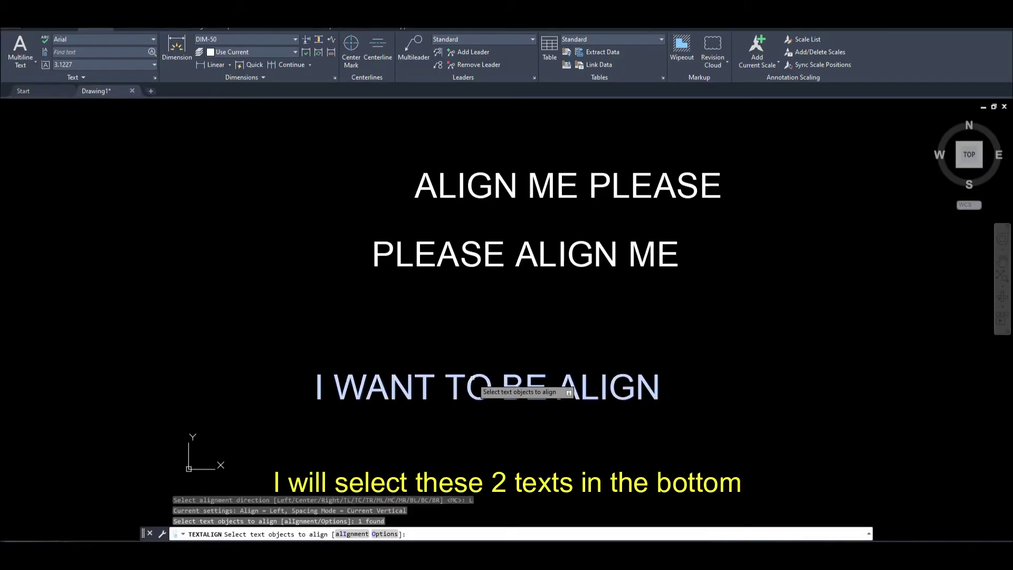
{"action": "left_click", "coordinate": [471, 266]}
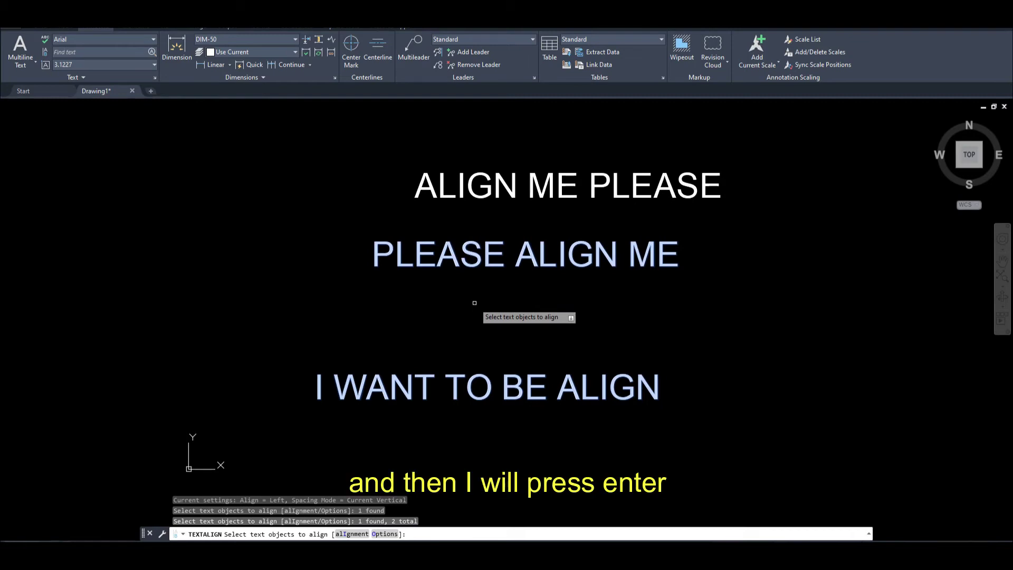
{"action": "key", "text": "Return"}
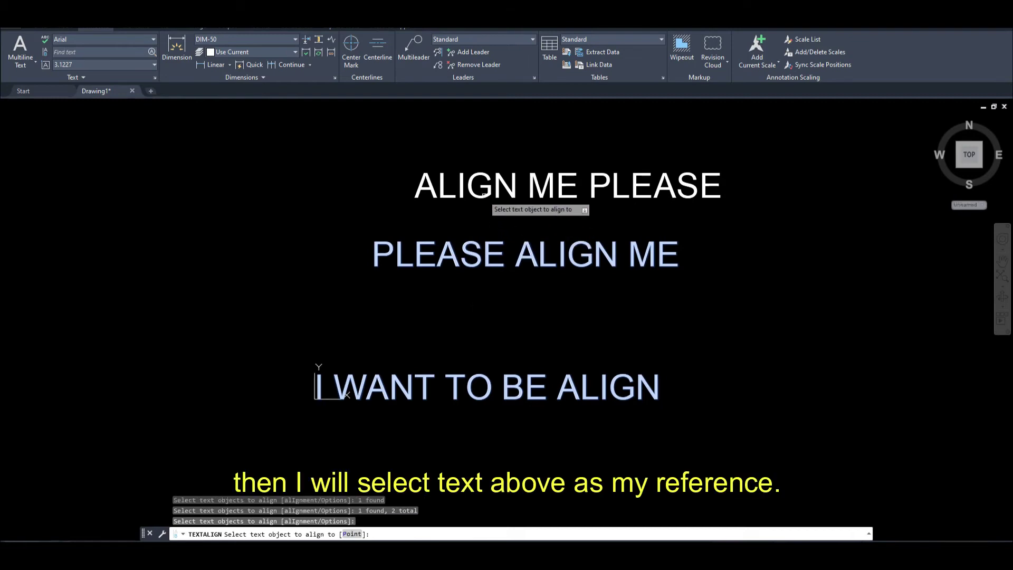
{"action": "left_click", "coordinate": [483, 195]}
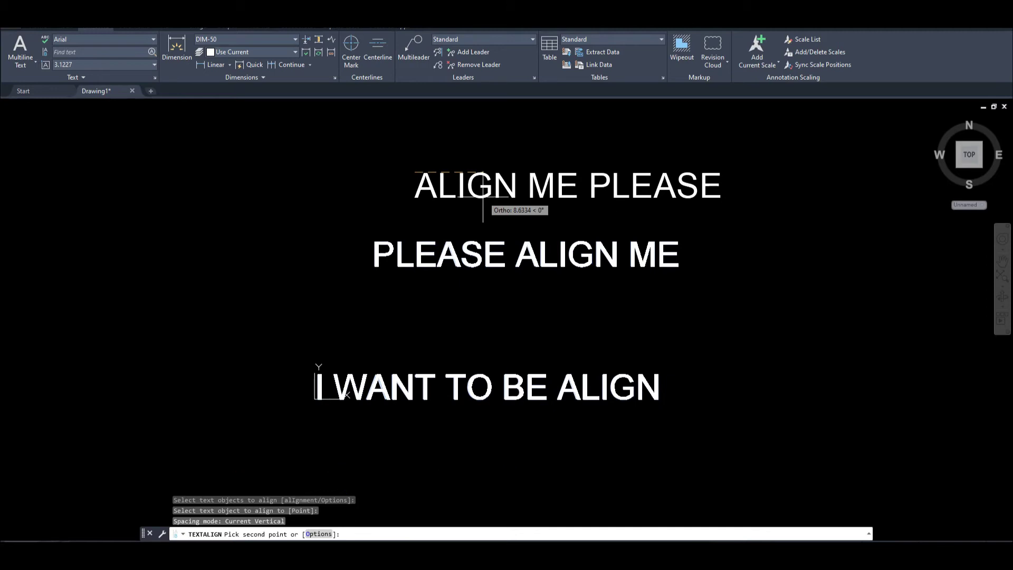
{"action": "left_click", "coordinate": [386, 496]}
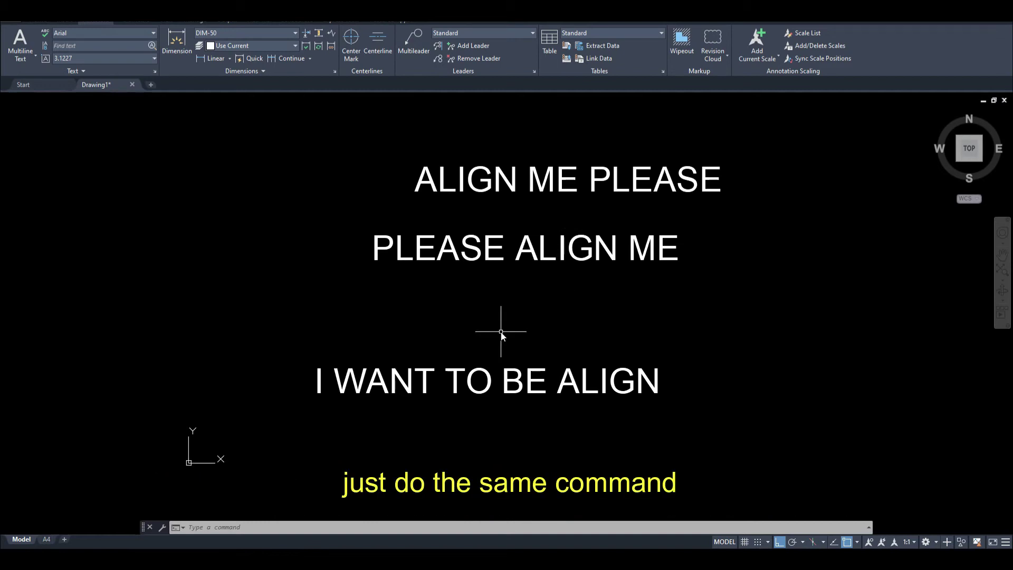
- Restart TEXTALIGN with spacing set to Distribute evenly
{"action": "key", "text": "Up"}
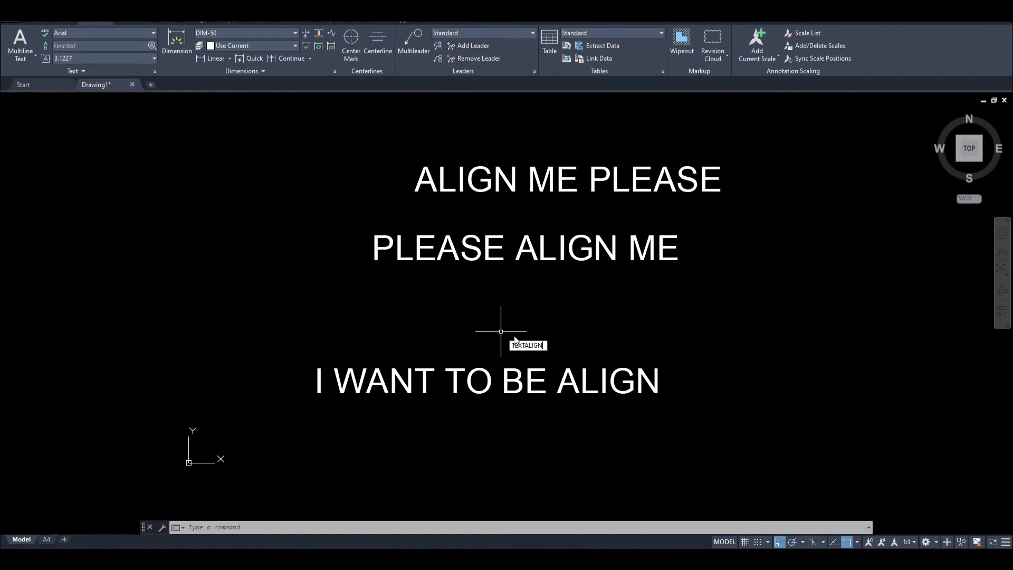
{"action": "key", "text": "Return"}
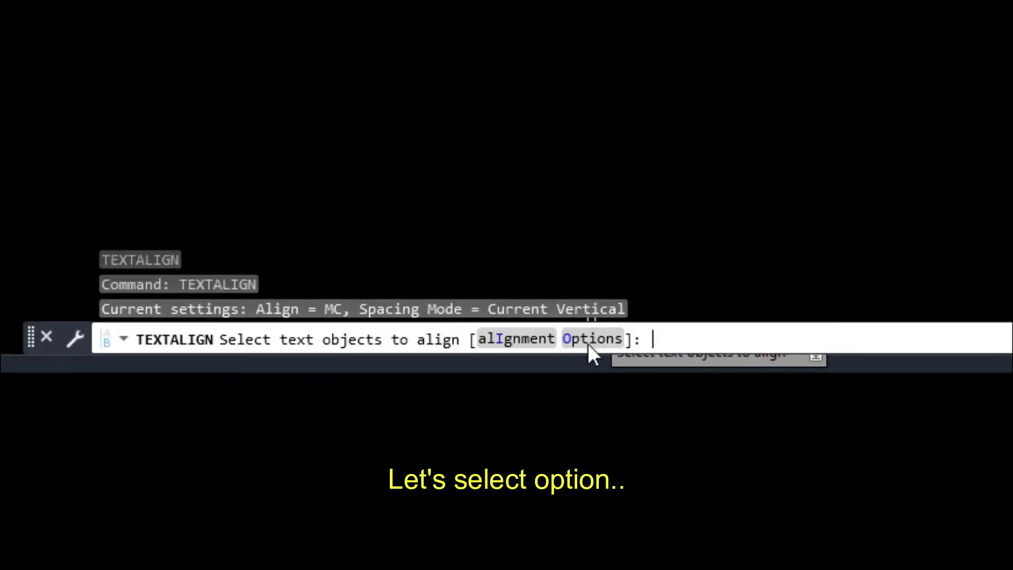
{"action": "left_click", "coordinate": [587, 343]}
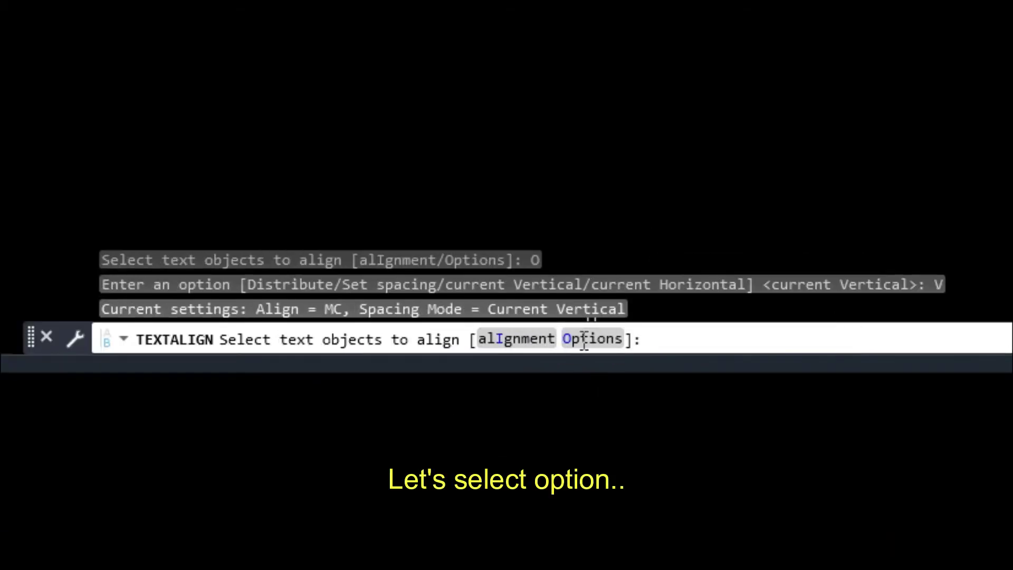
{"action": "left_click", "coordinate": [583, 340]}
{"action": "left_click", "coordinate": [419, 342]}
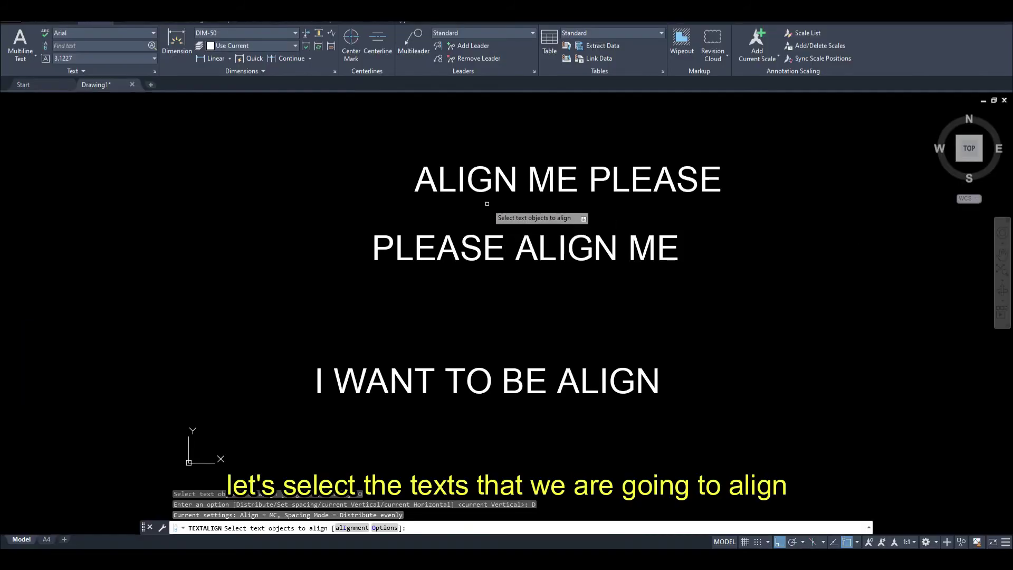
- Select ALIGN ME PLEASE and PLEASE ALIGN ME to align with Left alignment
{"action": "left_click", "coordinate": [481, 185]}
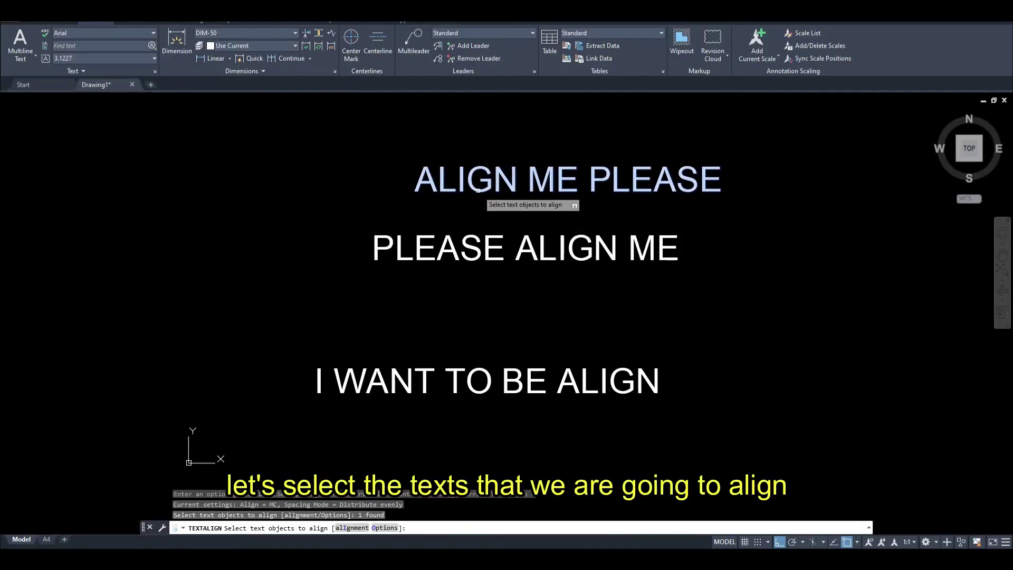
{"action": "left_click", "coordinate": [471, 238]}
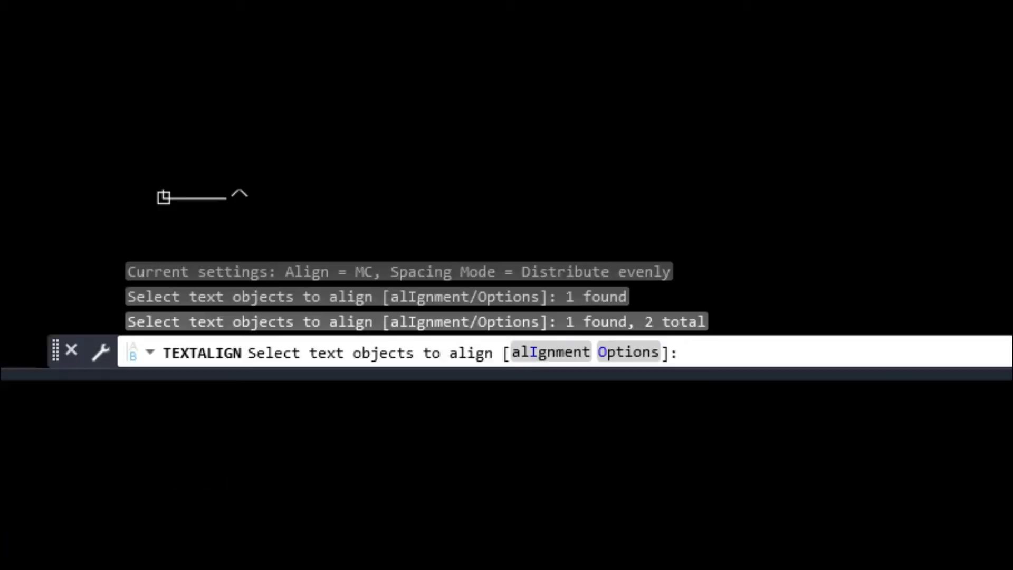
{"action": "left_click", "coordinate": [548, 353]}
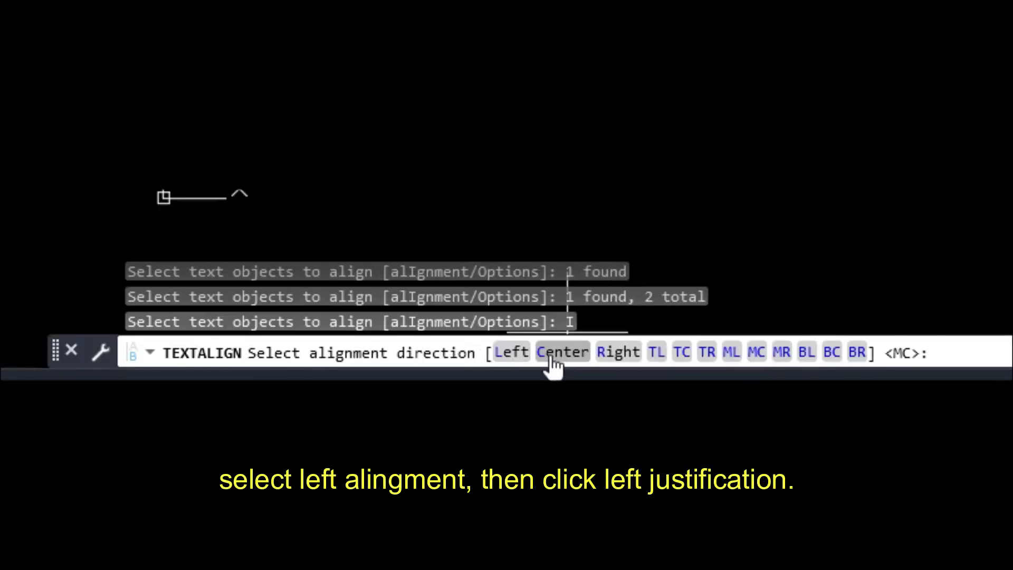
{"action": "left_click", "coordinate": [509, 353]}
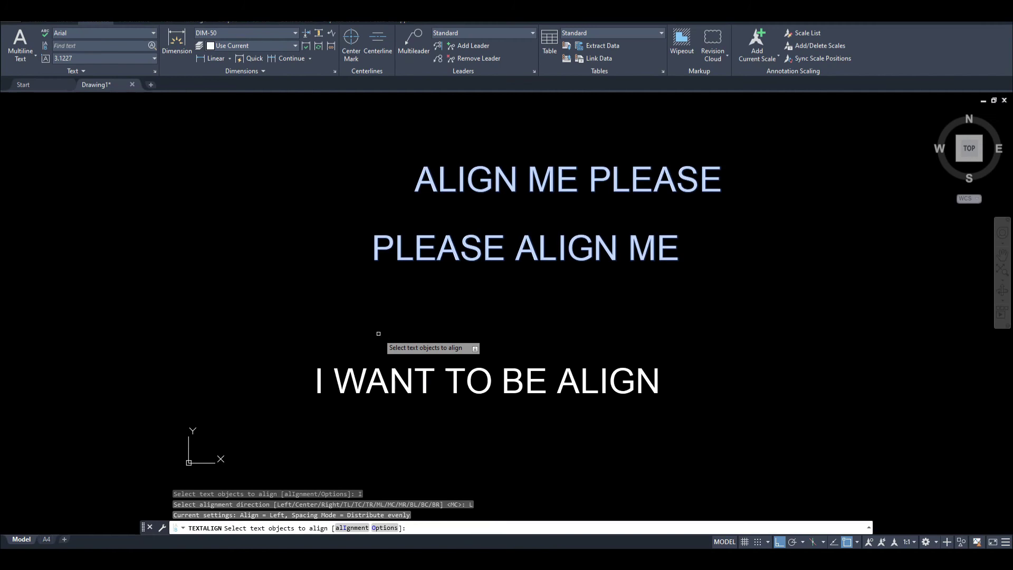
{"action": "key", "text": "Return"}
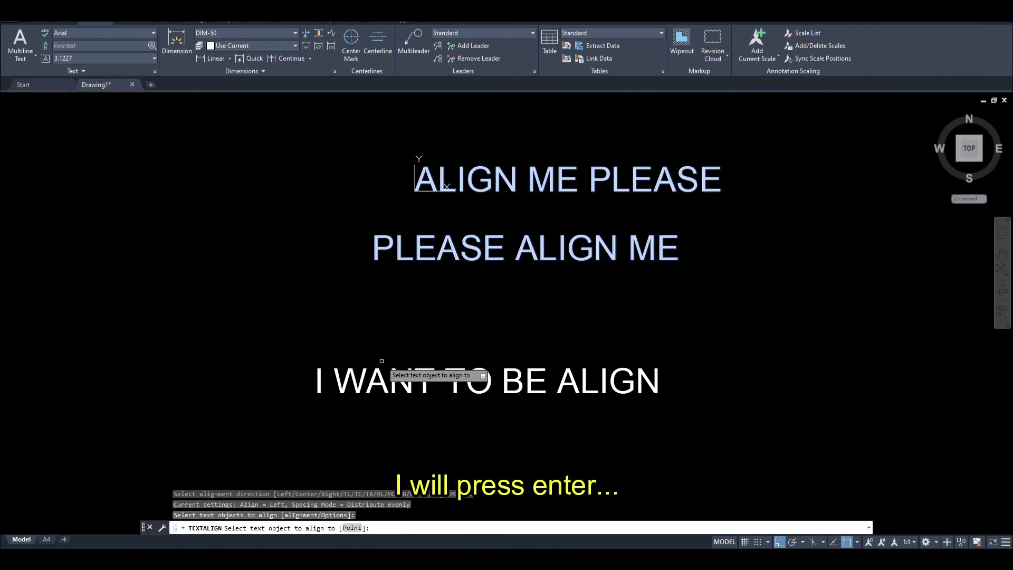
- Use I WANT TO BE ALIGN as reference and place the top two lines evenly stacked above it
{"action": "left_click", "coordinate": [369, 380]}
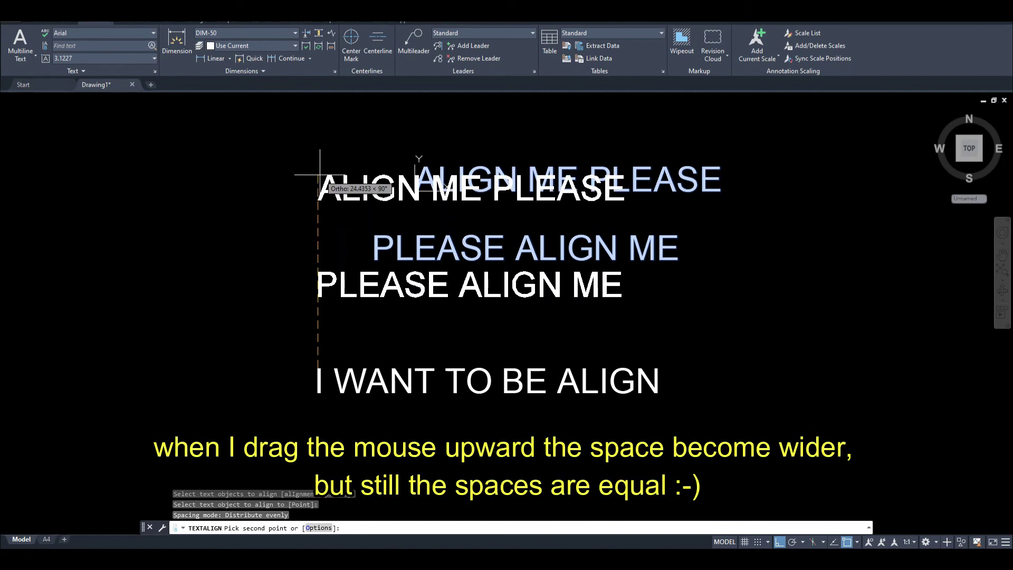
{"action": "left_click", "coordinate": [320, 174]}
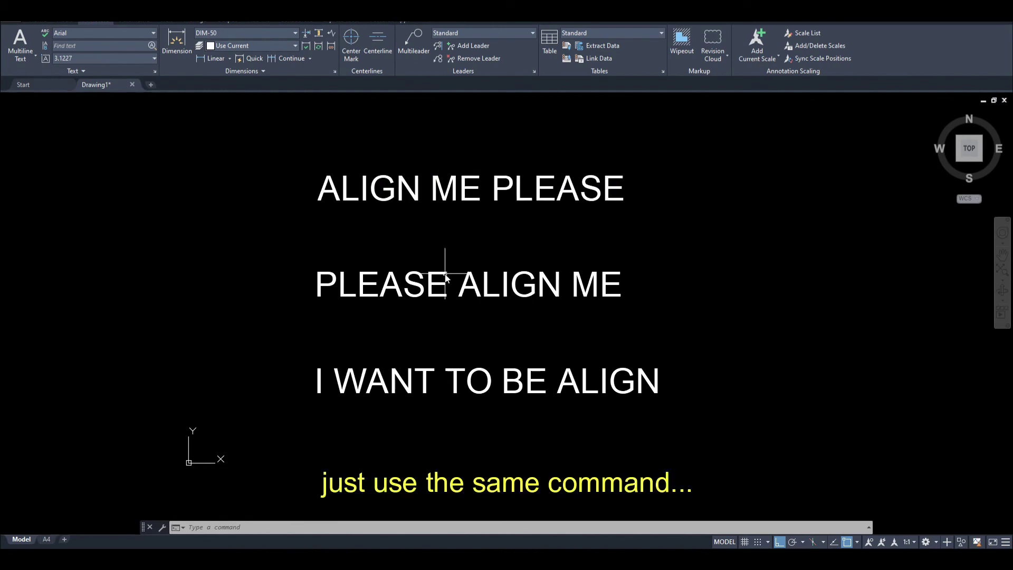
- Restart TEXTALIGN with Set spacing and a fixed gap of 5 between lines
{"action": "key", "text": "Return"}
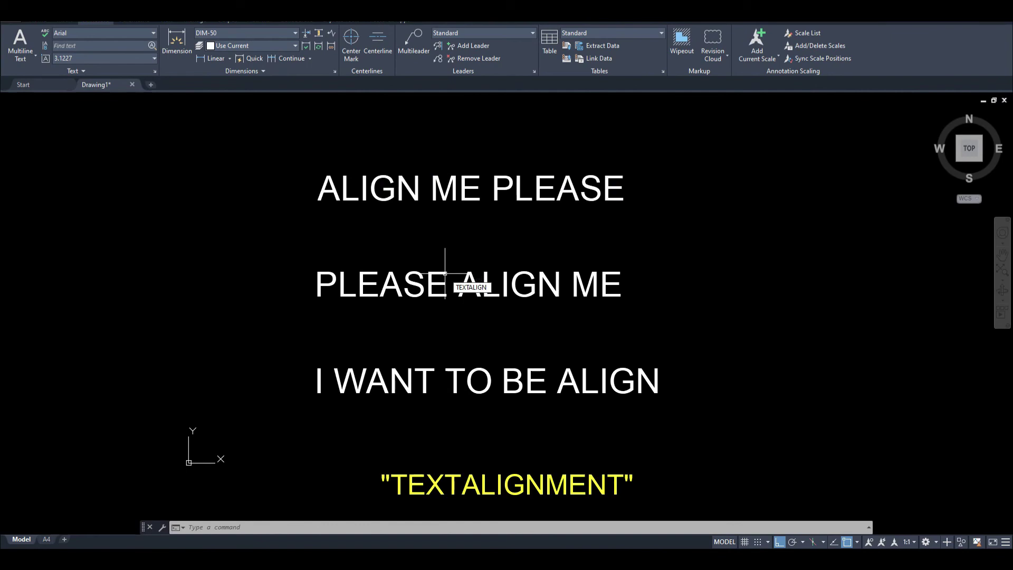
{"action": "key", "text": "Return"}
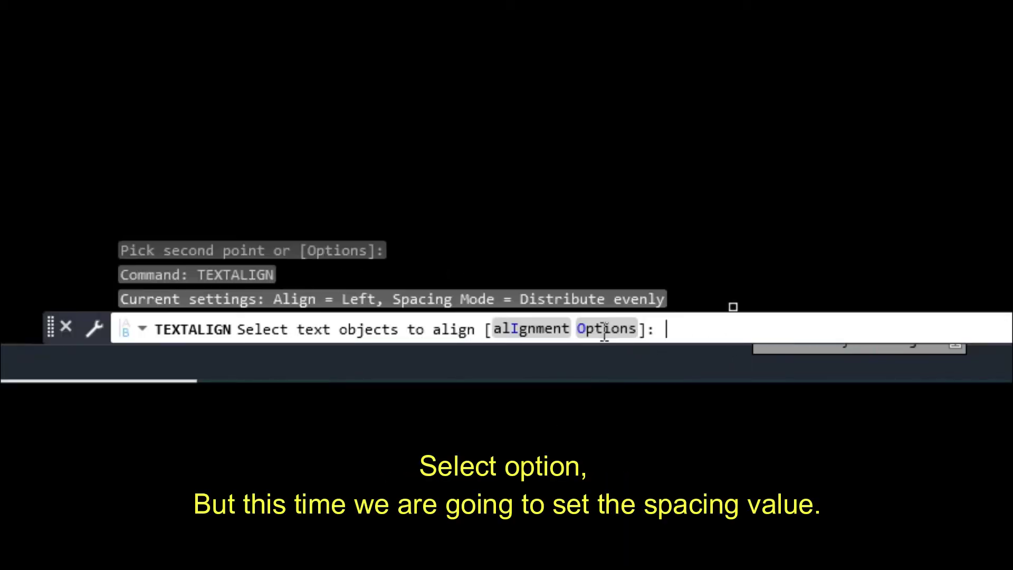
{"action": "left_click", "coordinate": [605, 329]}
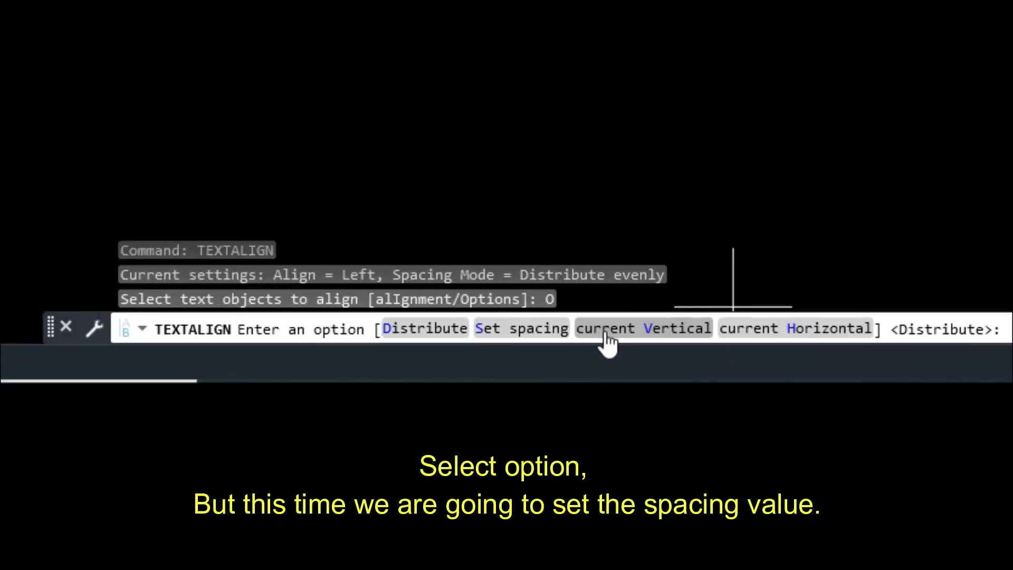
{"action": "left_click", "coordinate": [525, 335]}
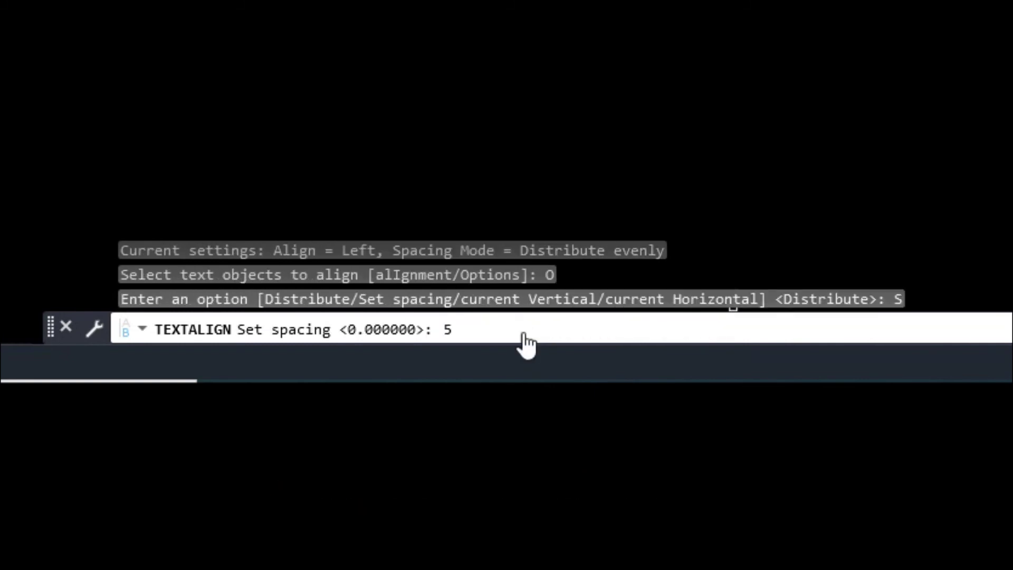
{"action": "key", "text": "Return"}
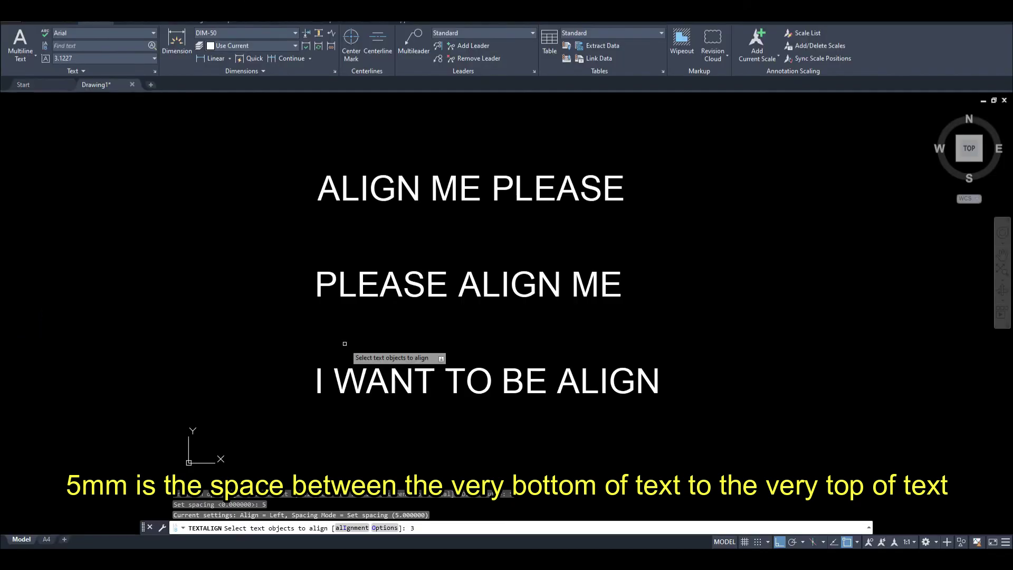
- Center ALIGN ME PLEASE and PLEASE ALIGN ME on I WANT TO BE ALIGN at 5-unit spacing
{"action": "key", "text": "BackSpace"}
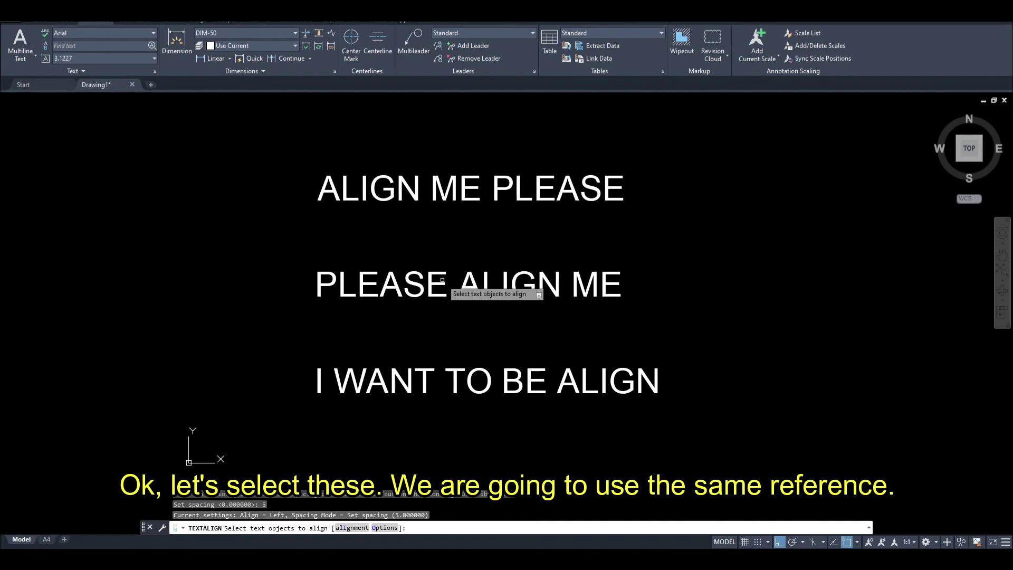
{"action": "left_click", "coordinate": [411, 195]}
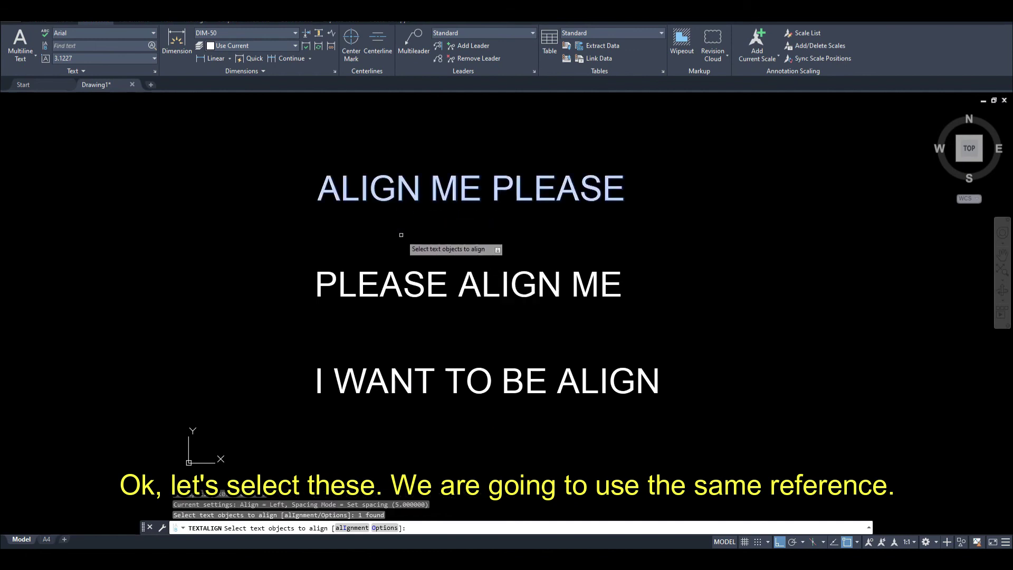
{"action": "left_click", "coordinate": [392, 275]}
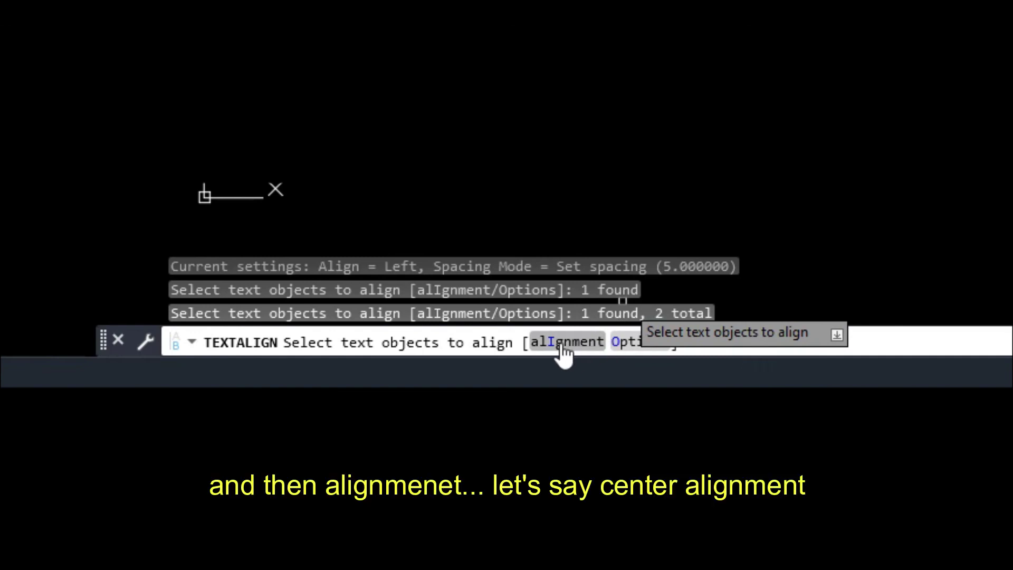
{"action": "left_click", "coordinate": [562, 343]}
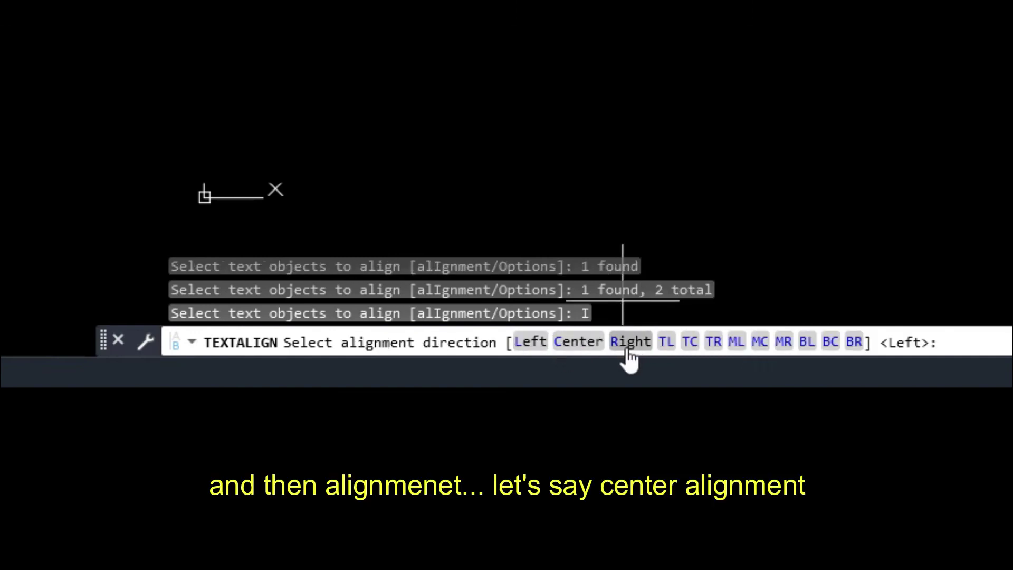
{"action": "left_click", "coordinate": [583, 350]}
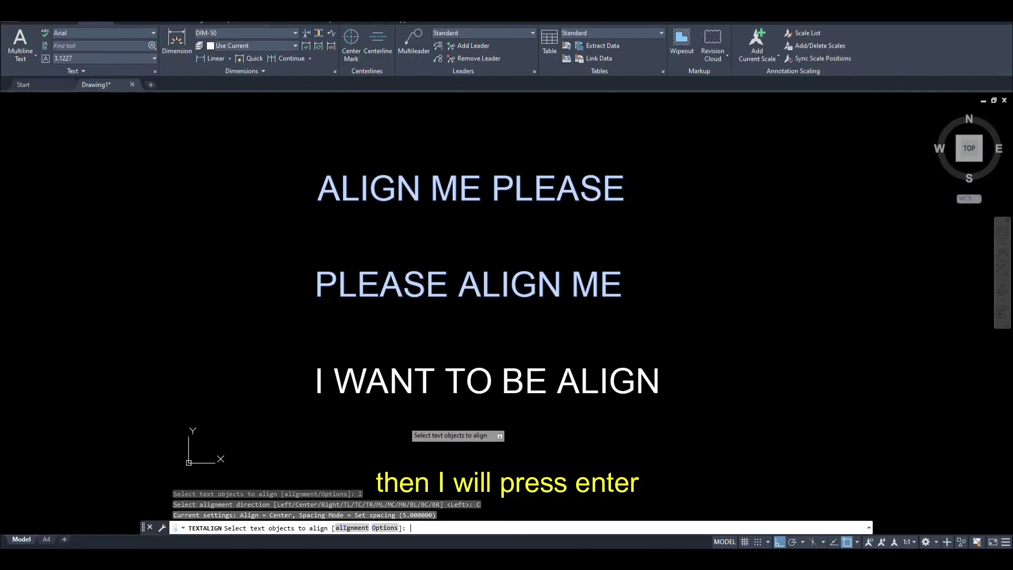
{"action": "key", "text": "Return"}
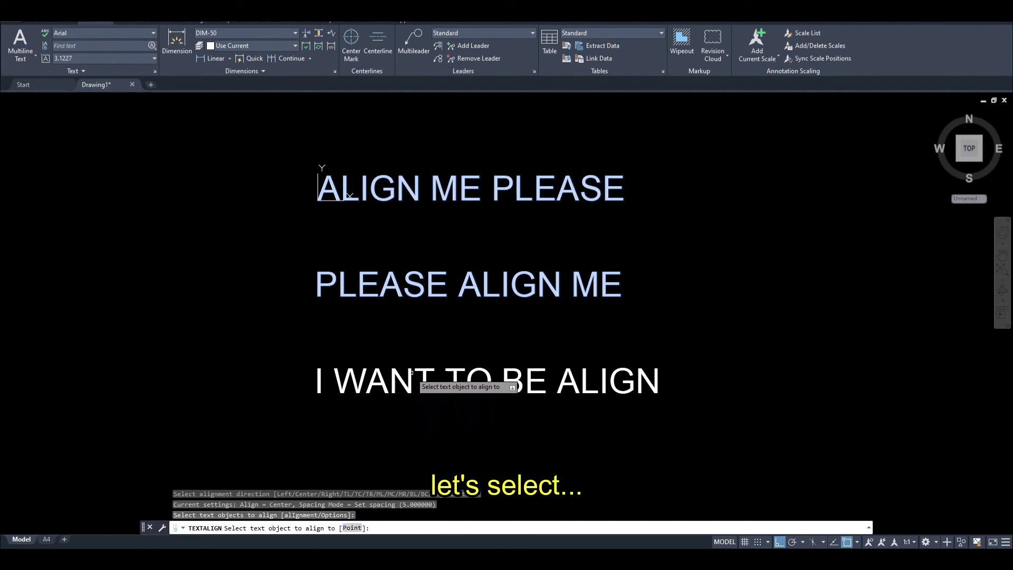
{"action": "left_click", "coordinate": [414, 373]}
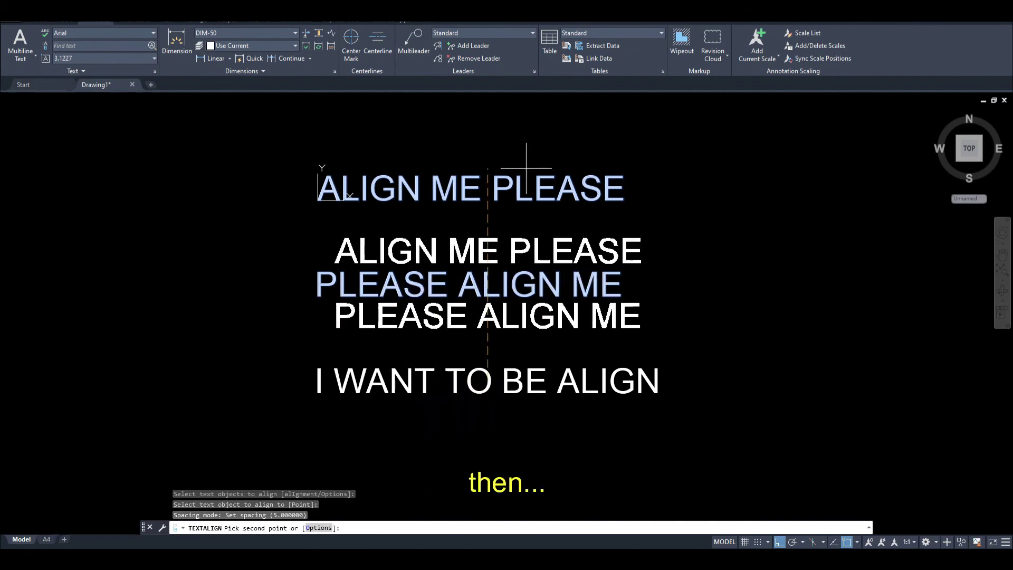
{"action": "key", "text": "Escape"}
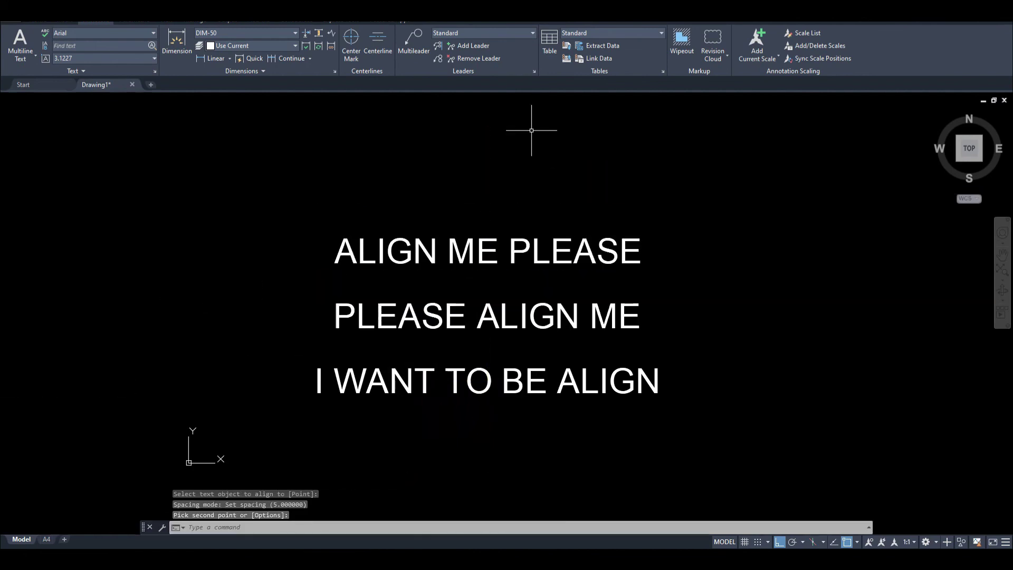